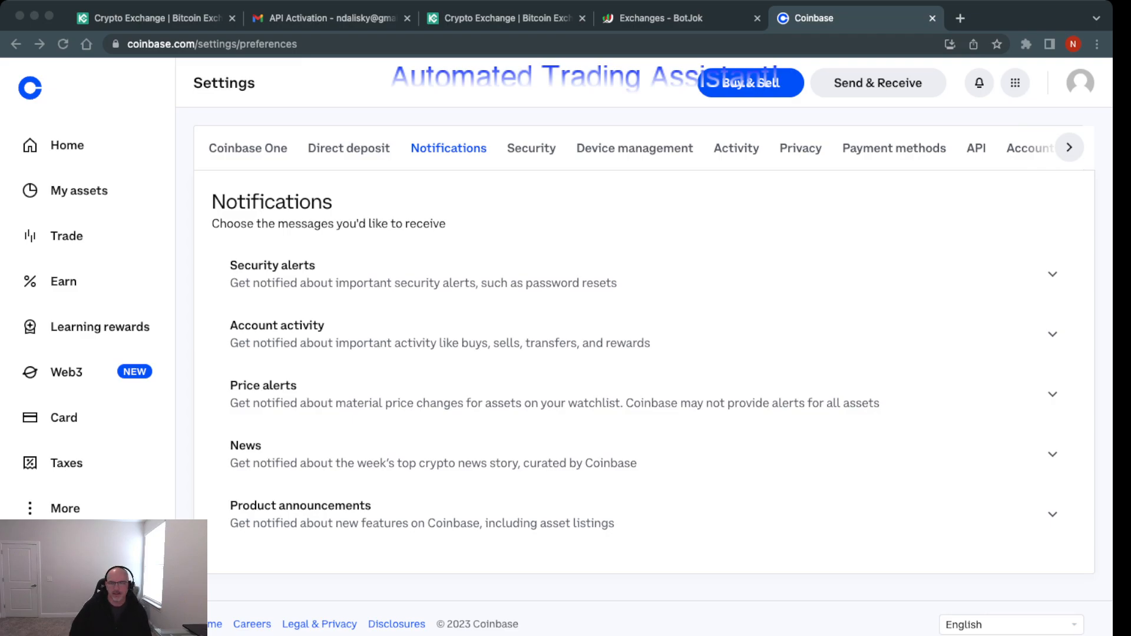
- Start a new API key in the Coinbase API settings and give it access to all accounts
key("super+Tab")
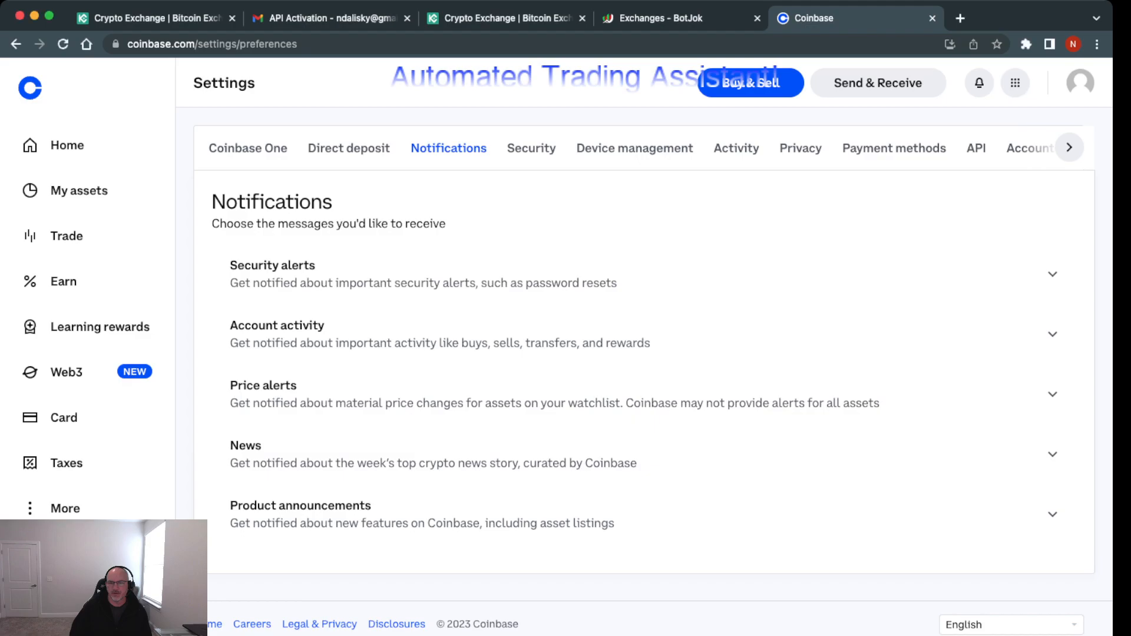
left_click(976, 148)
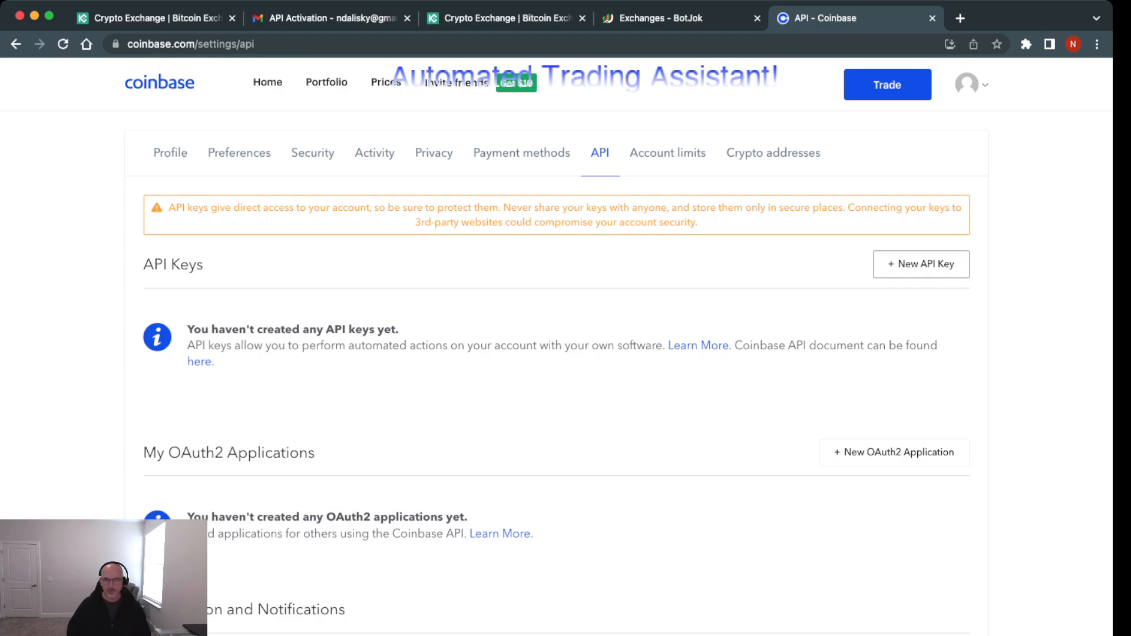
left_click(922, 265)
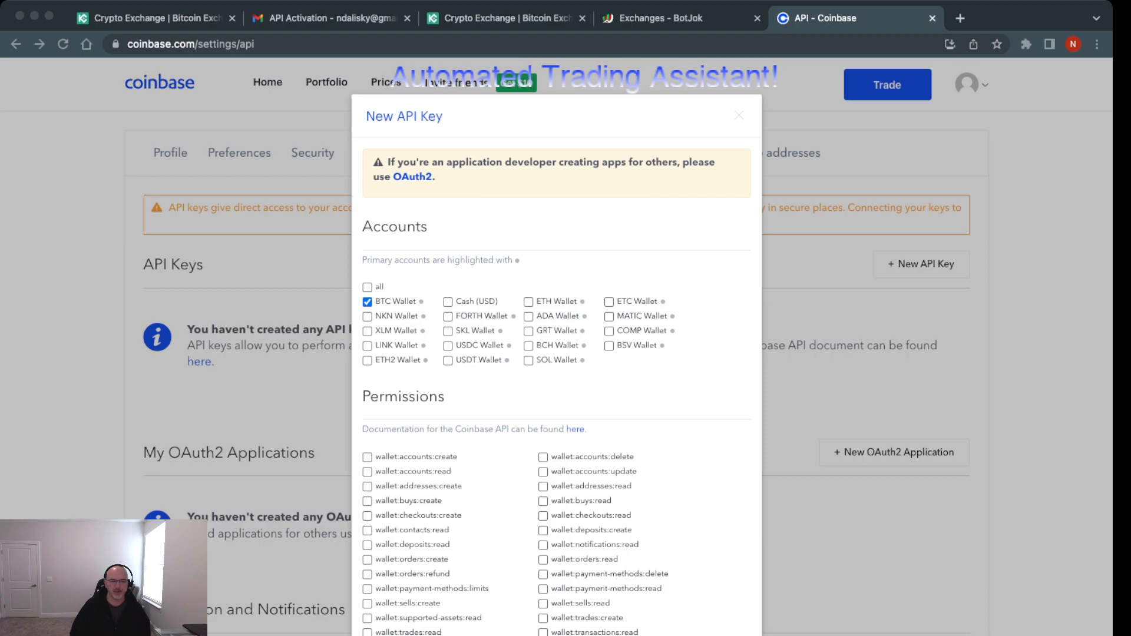
key("super+Tab")
left_click(368, 287)
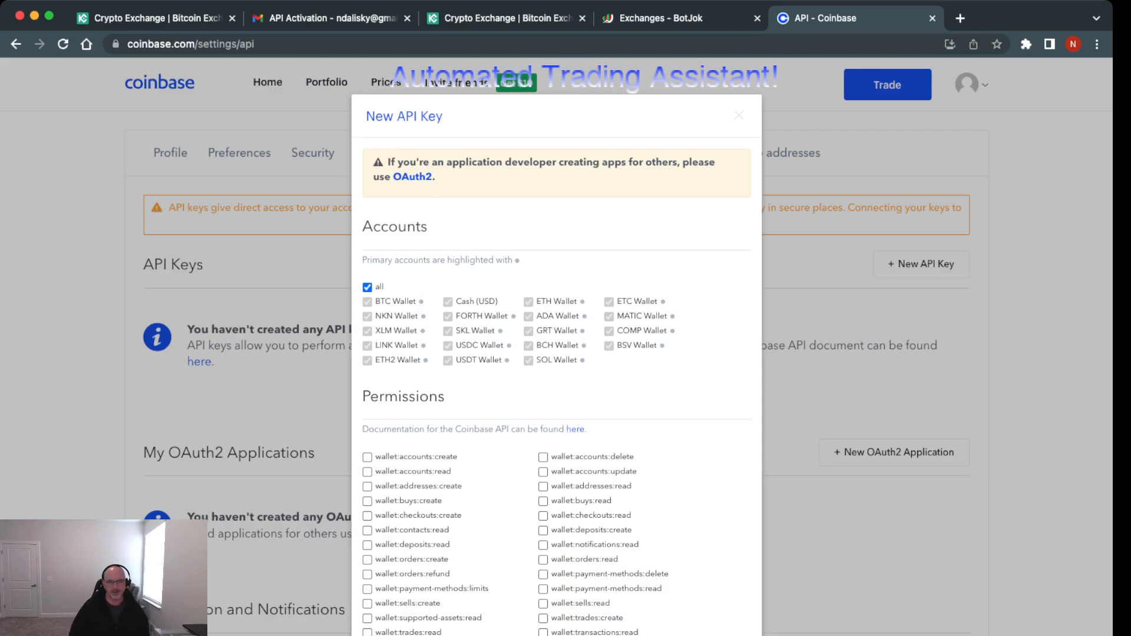
- Select all wallet permissions for the new API key
scroll(557, 353, "down", 1)
scroll(557, 353, "down", 5)
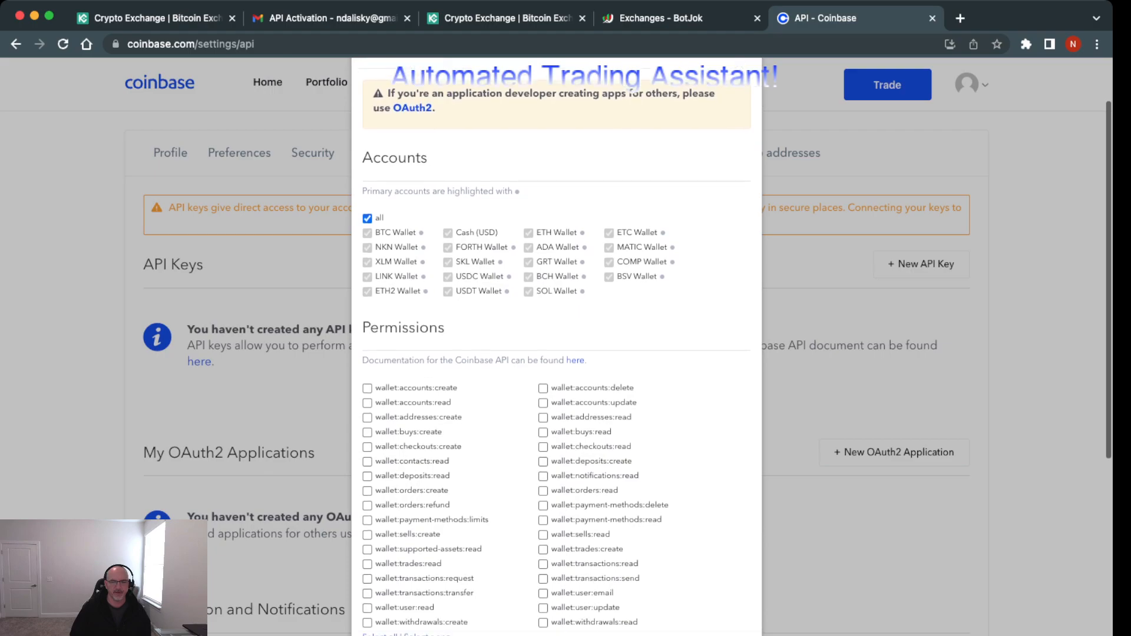
scroll(556, 354, "down", 1)
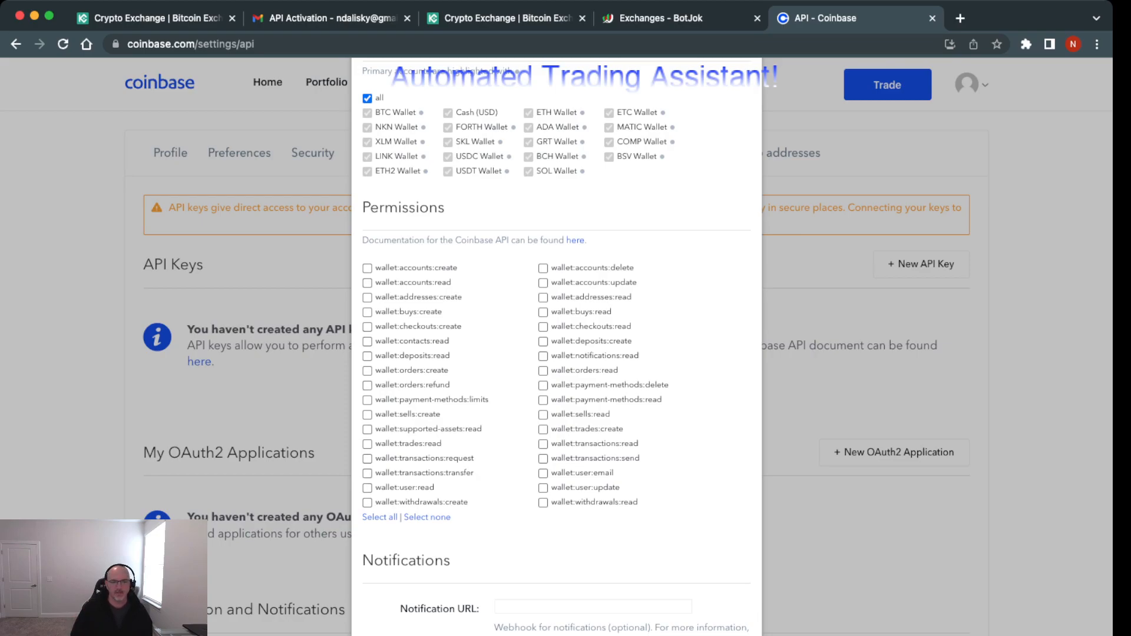
left_click(368, 269)
left_click(367, 268)
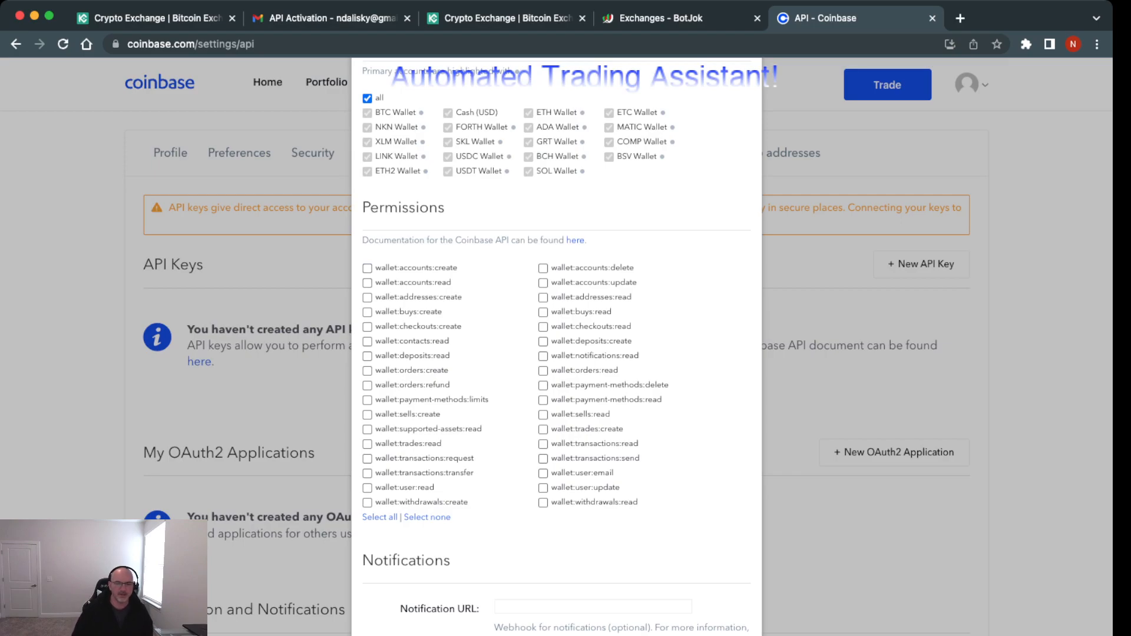
scroll(556, 347, "down", 2)
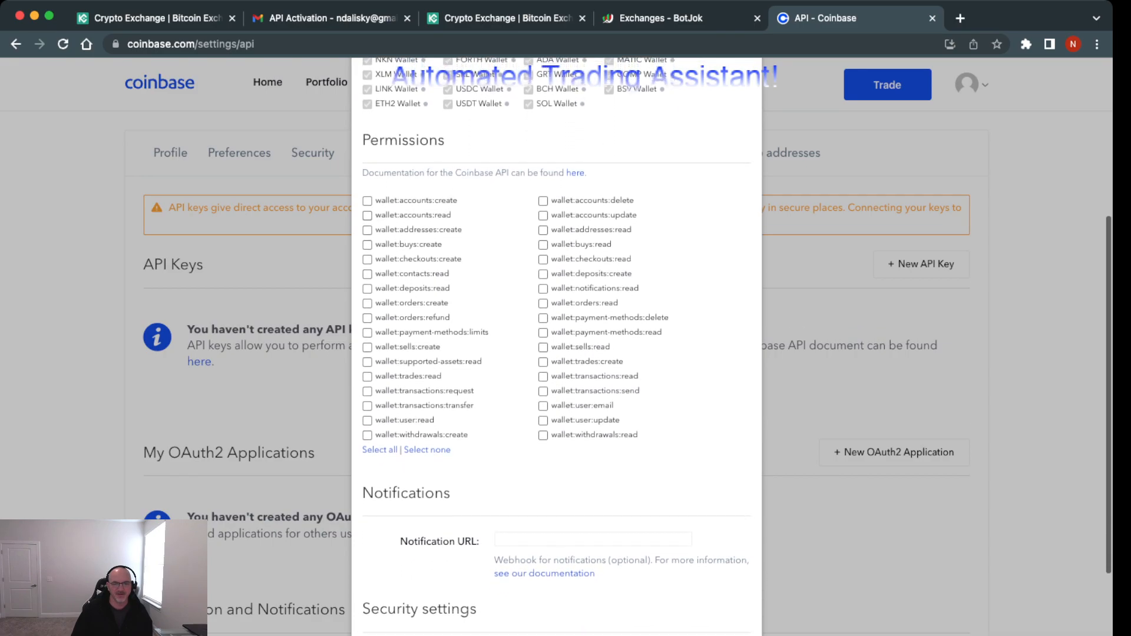
scroll(557, 348, "up", 1)
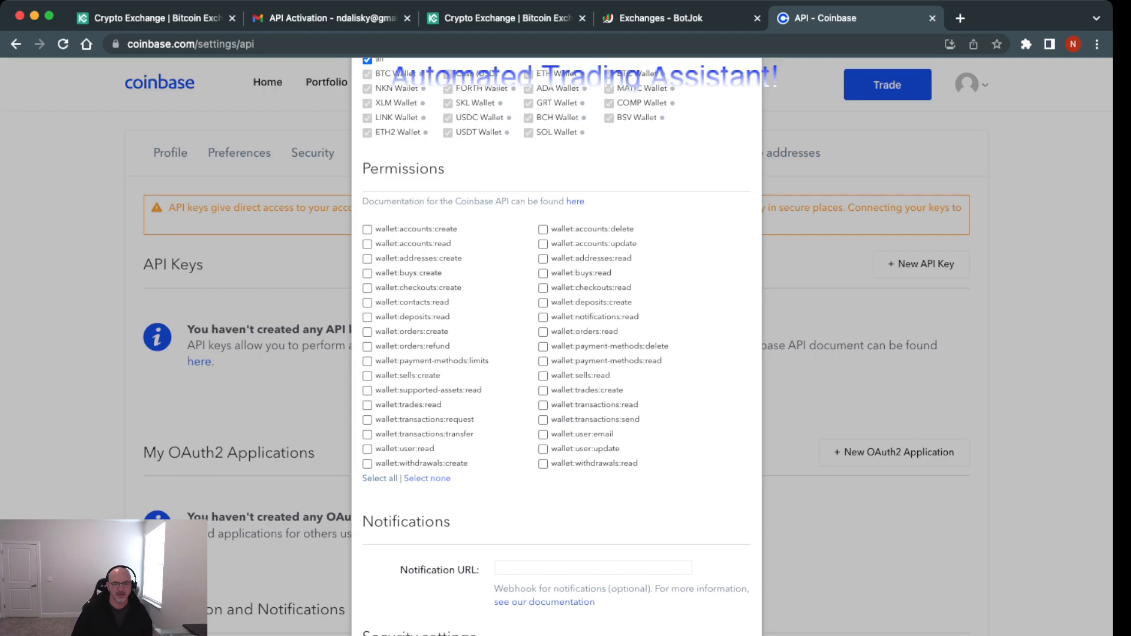
left_click(380, 479)
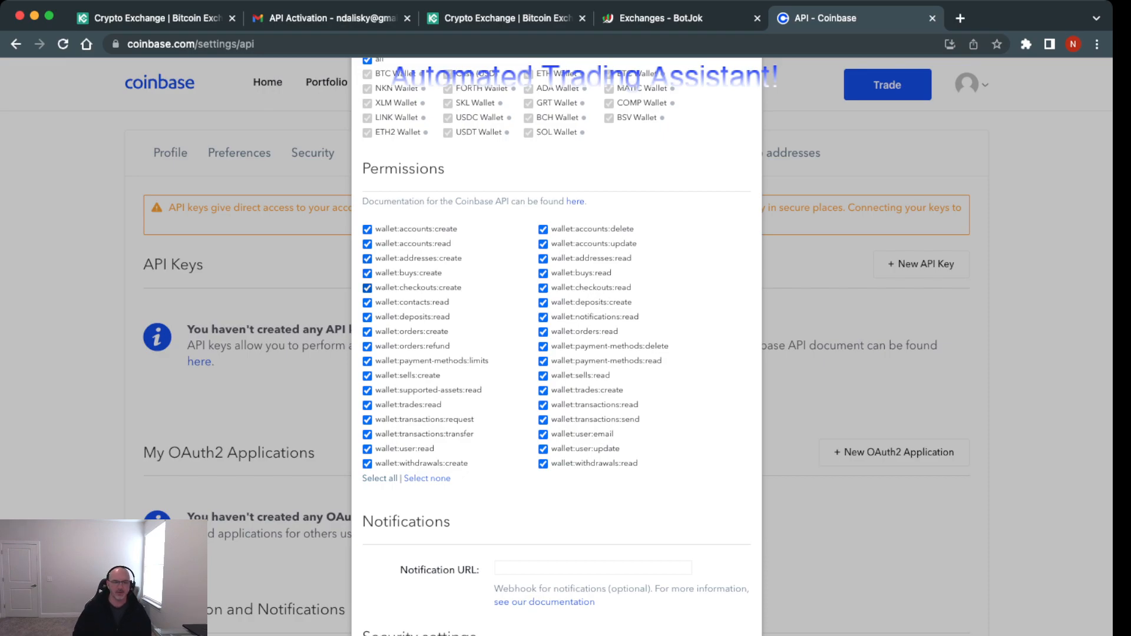
- Remove the wallet:deposits:read, wallet:orders:refund, wallet:payment-methods:limits and wallet:withdrawals:create permissions from the new API key
left_click(368, 317)
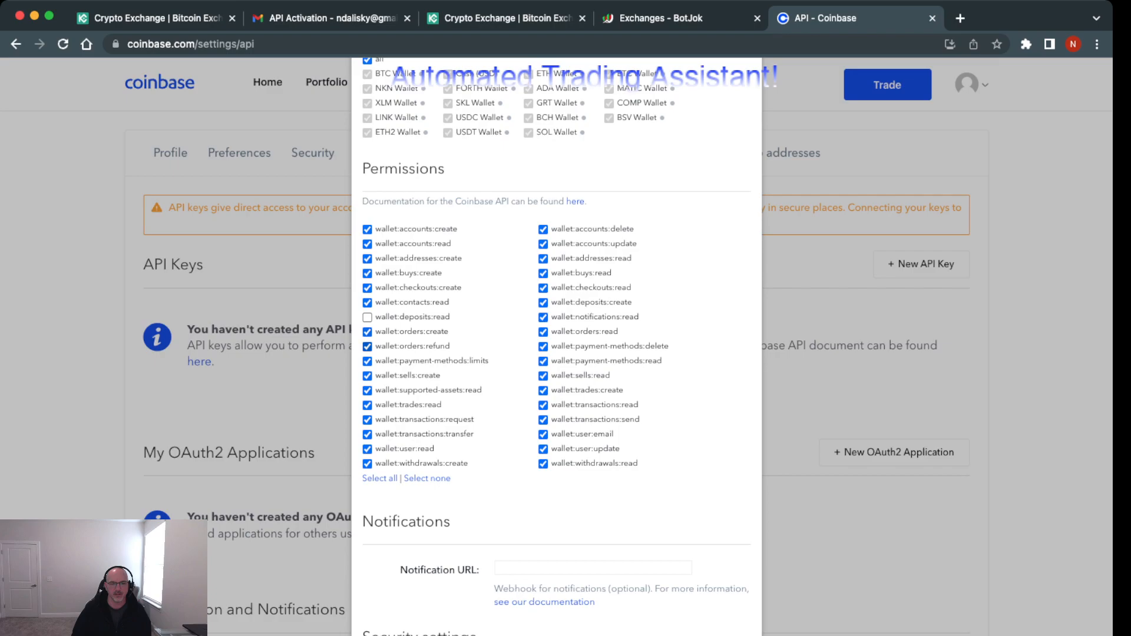
left_click(367, 347)
left_click(367, 361)
left_click(367, 463)
- Remove the wallet permissions accounts:delete, accounts:update, deposits:create, payment-methods:delete, payment-methods:read, user:email, user:update and withdrawals:read
left_click(543, 229)
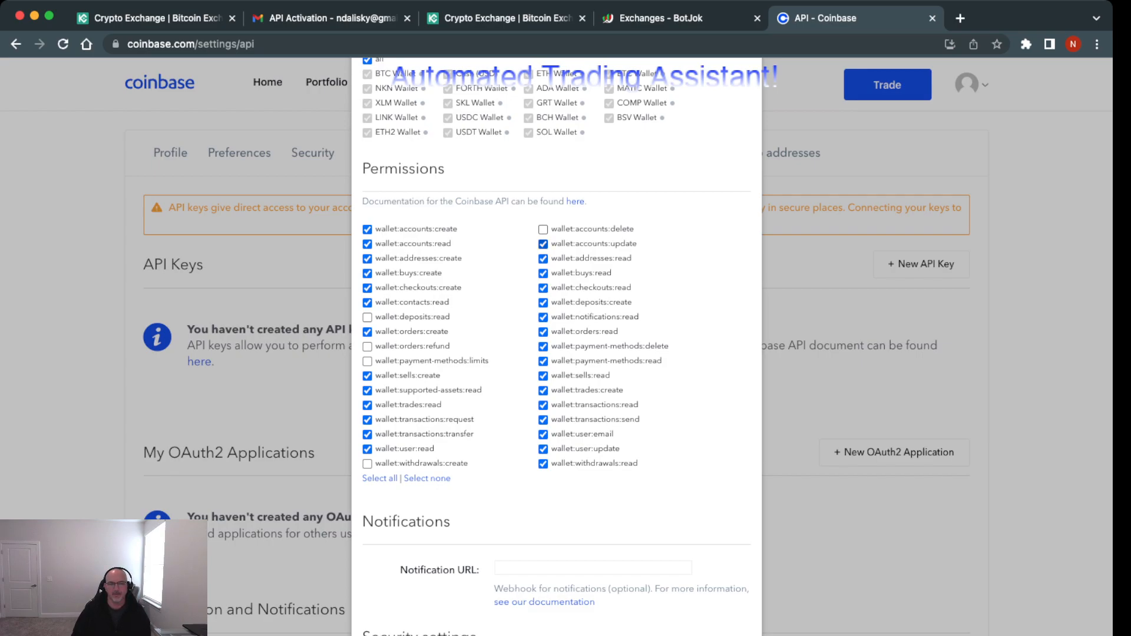
left_click(543, 244)
left_click(543, 302)
left_click(543, 347)
left_click(543, 362)
left_click(542, 434)
left_click(543, 449)
left_click(543, 463)
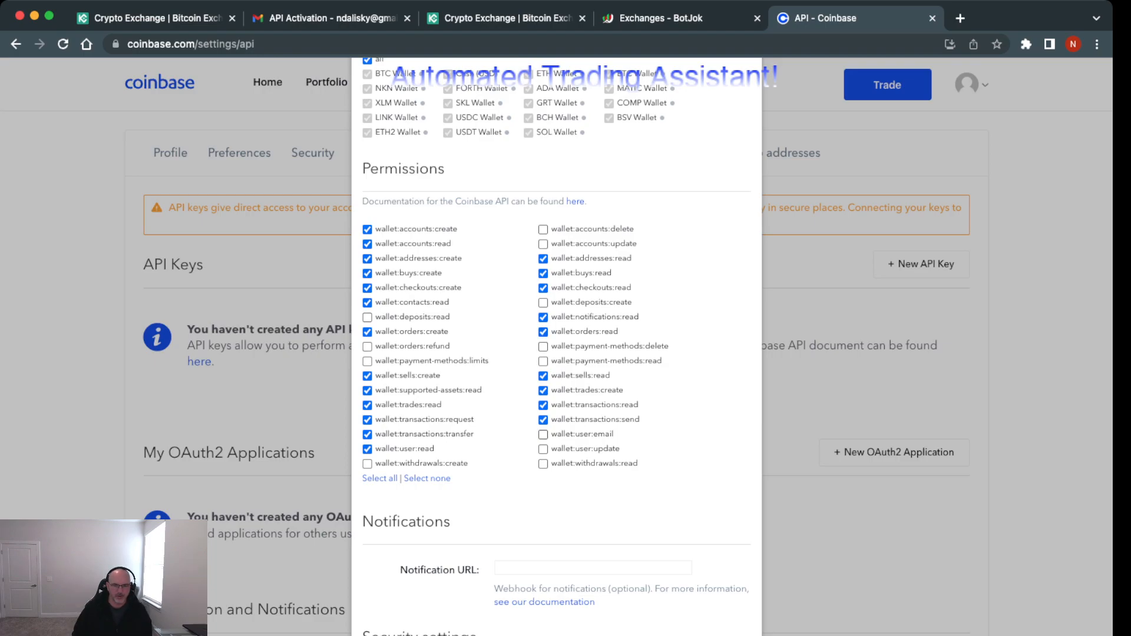
- Create the API key, leaving the notification URL and allowed IP addresses blank
scroll(556, 354, "down", 3)
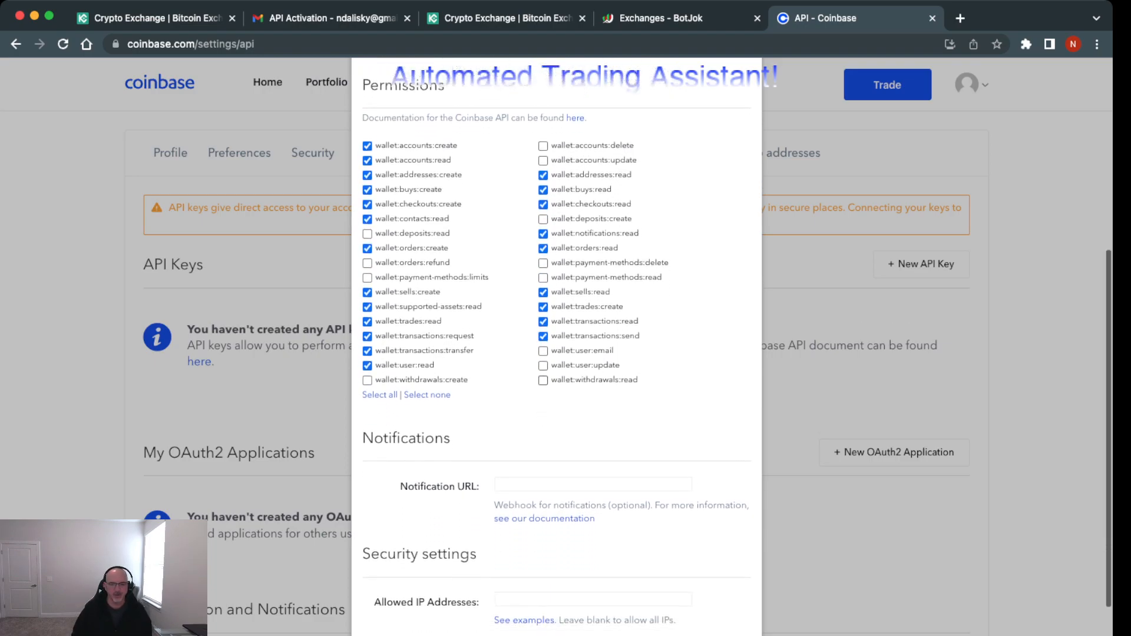
scroll(556, 353, "down", 2)
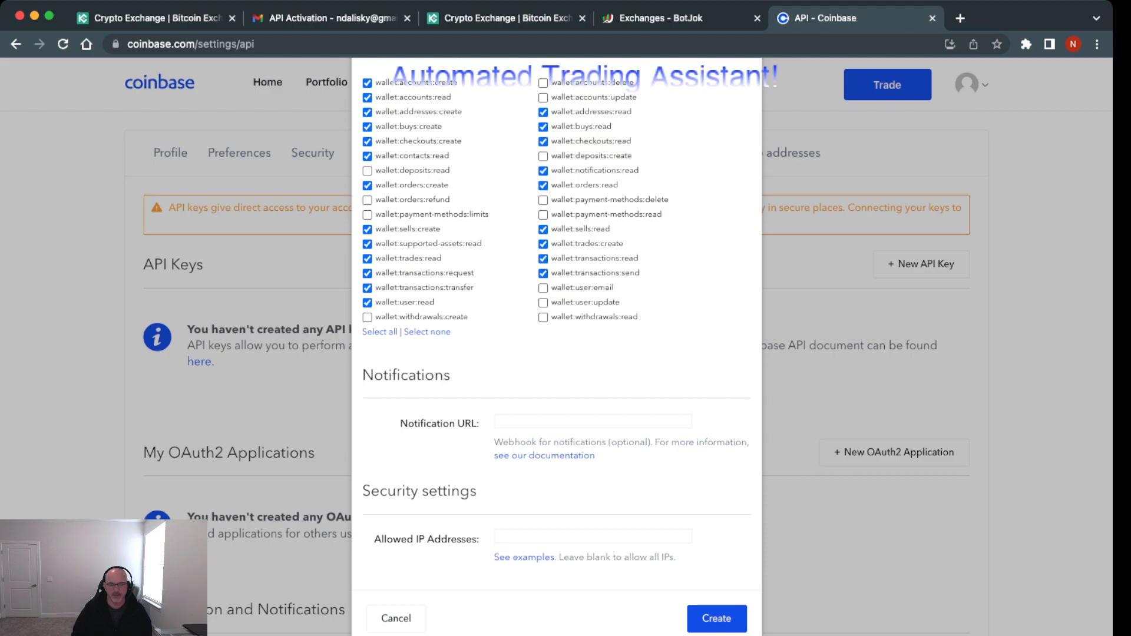
left_click(717, 619)
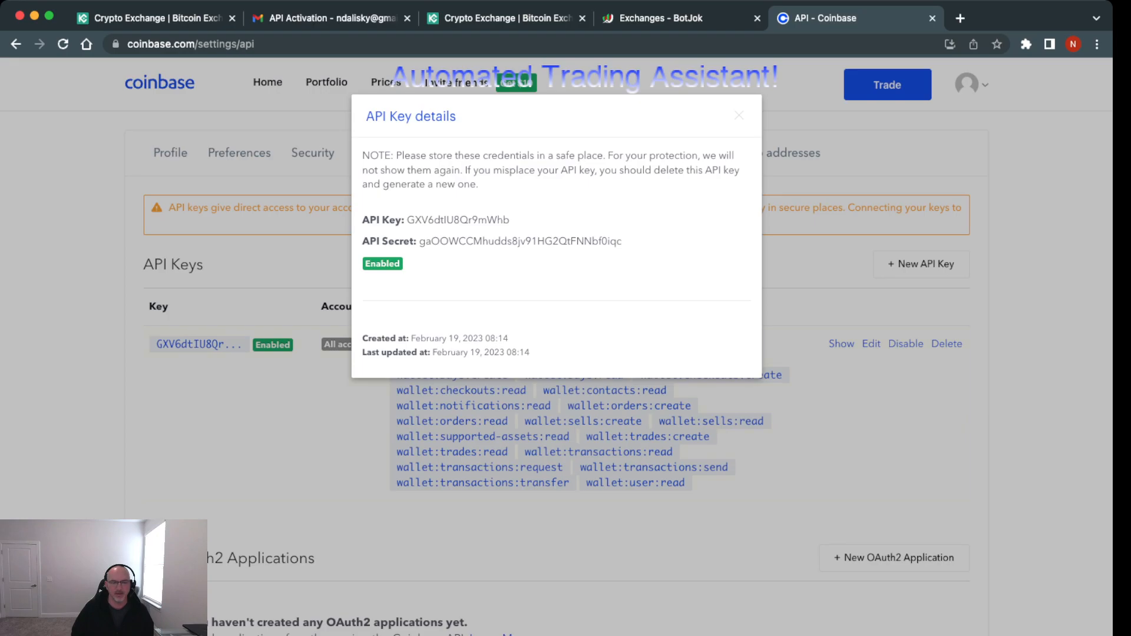
- Switch to BotJok and begin adding a Coinbase Spot exchange named BOTJOK ATA
key("ctrl+shift+Tab")
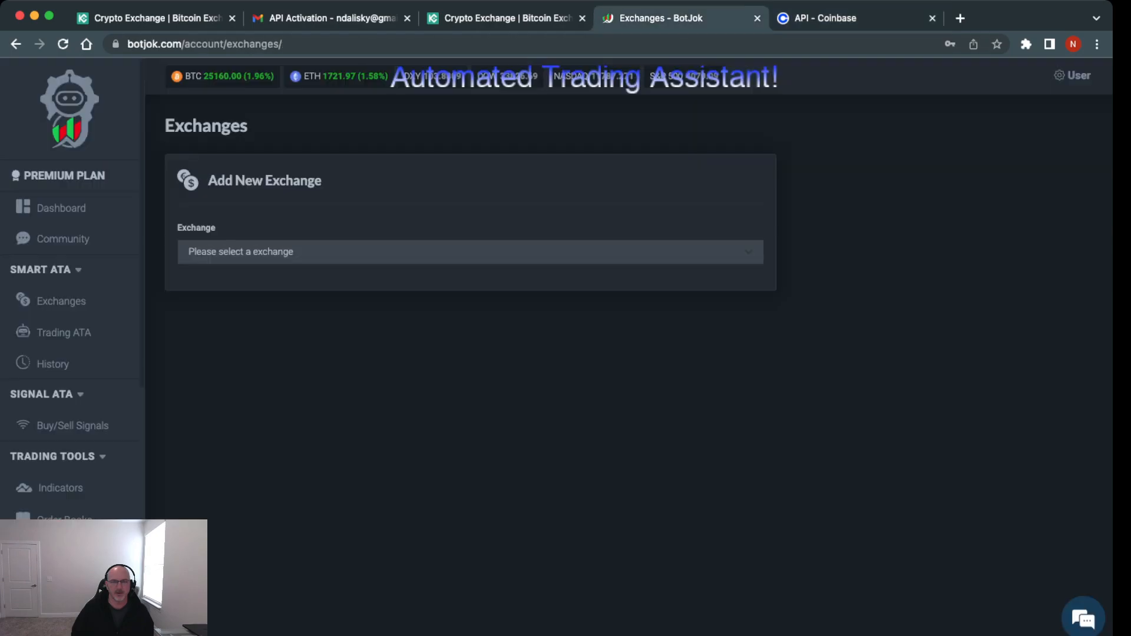
left_click(69, 110)
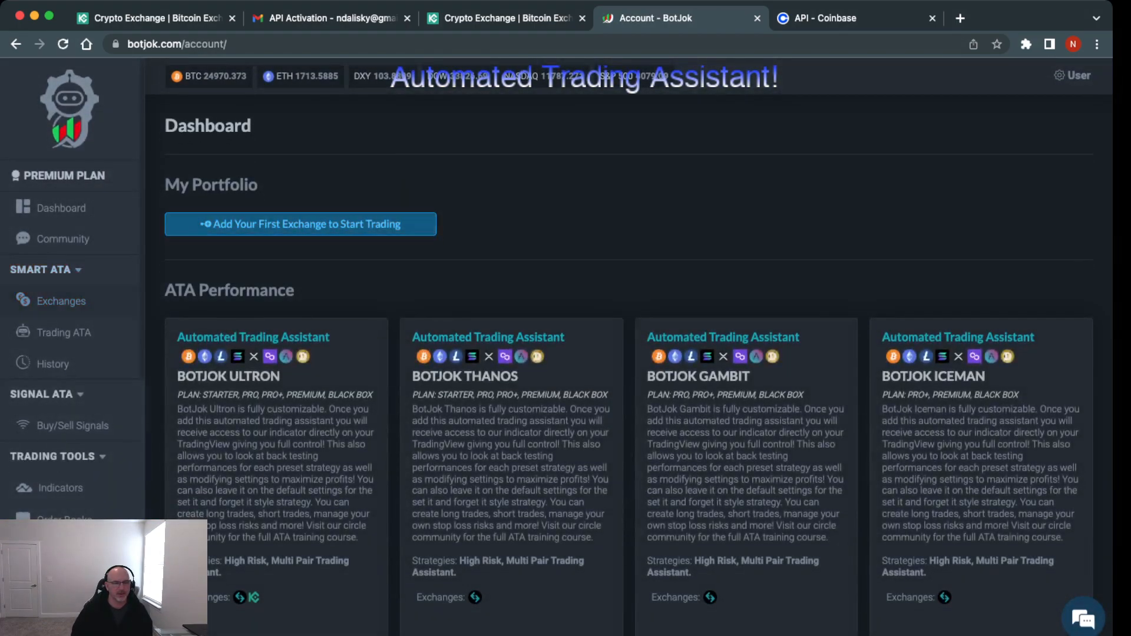
left_click(61, 301)
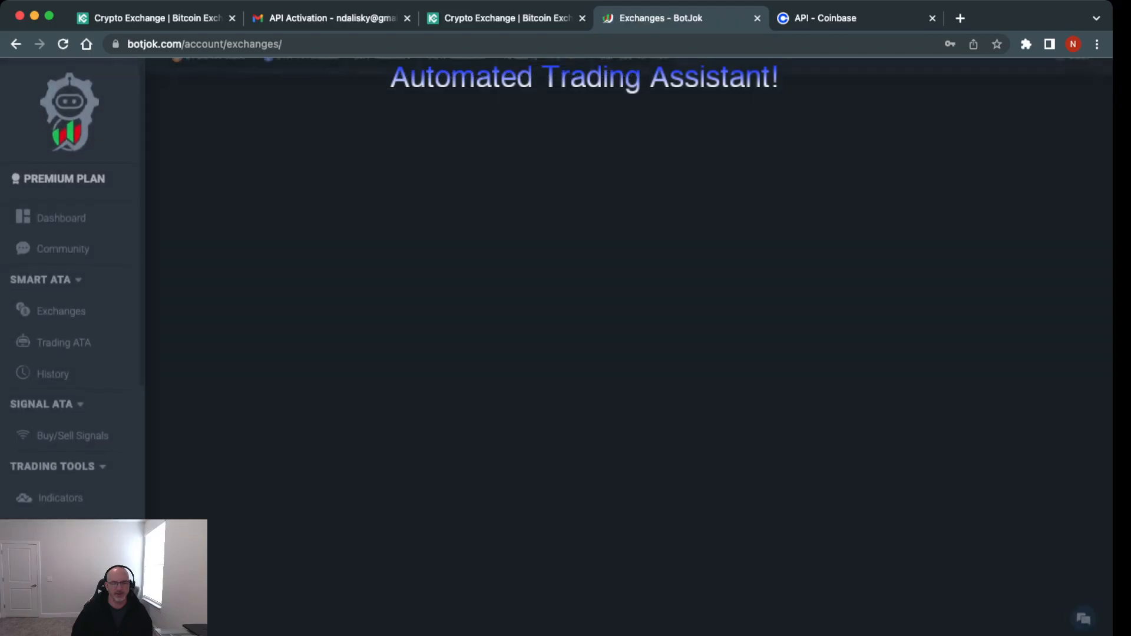
left_click(377, 252)
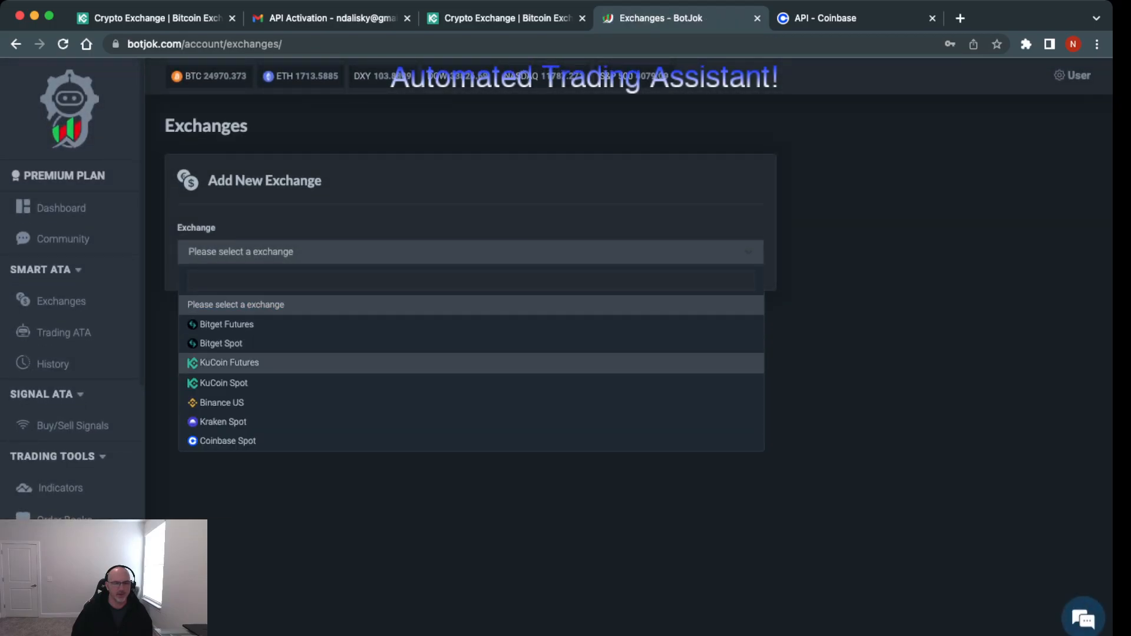
left_click(228, 442)
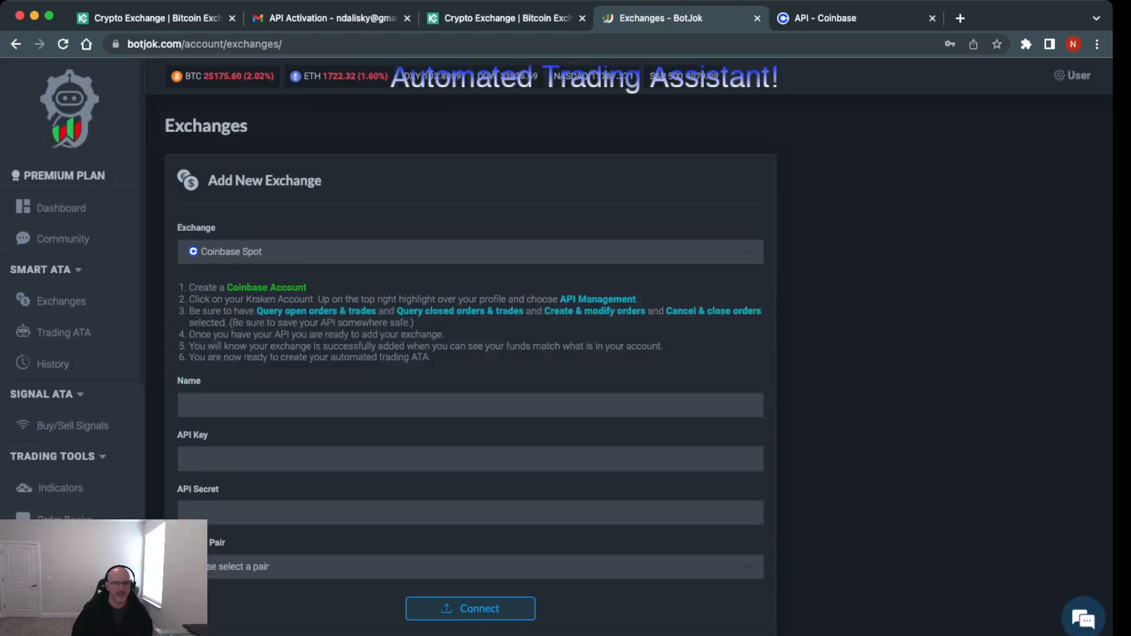
type("BOT")
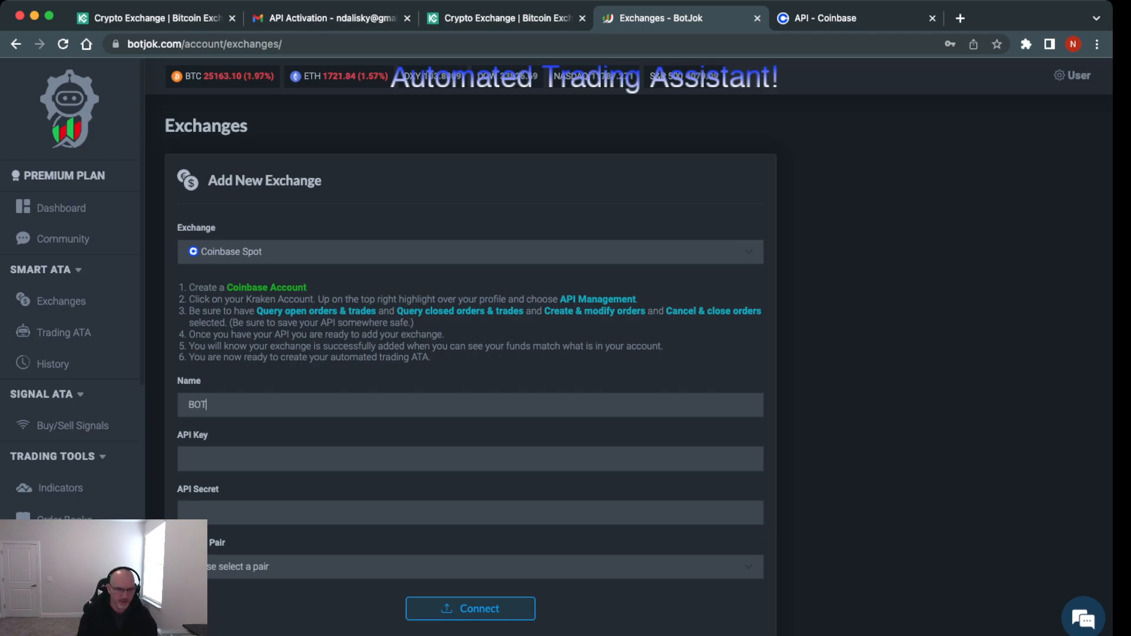
type("JOK ATA")
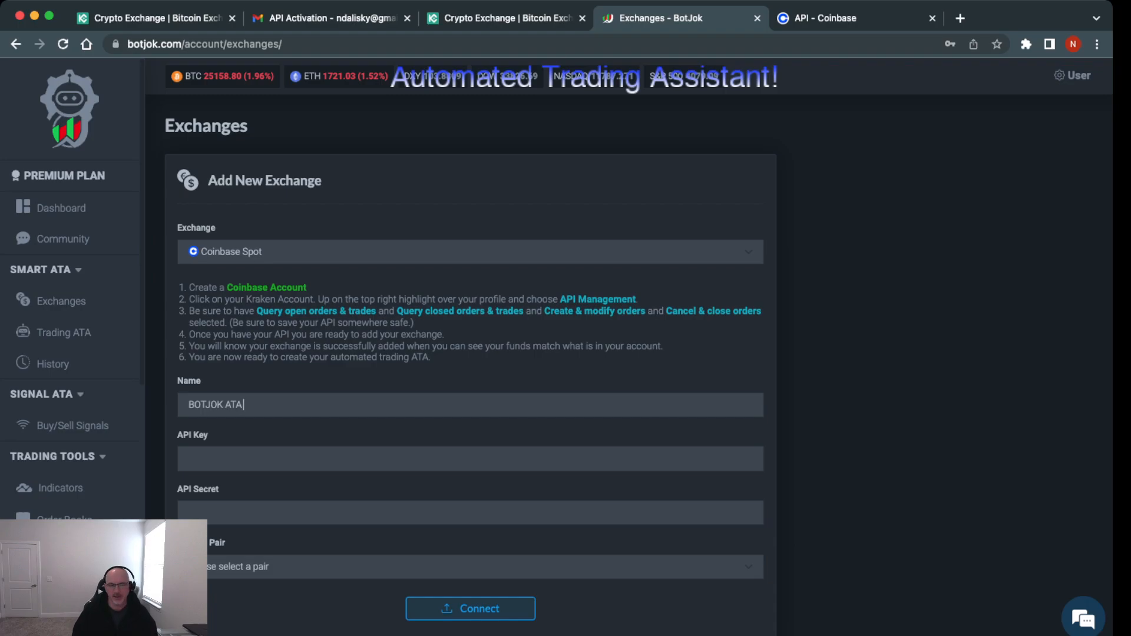
- Copy the API key from the Coinbase key details and paste it into BotJok's API Key field
key("ctrl+Tab")
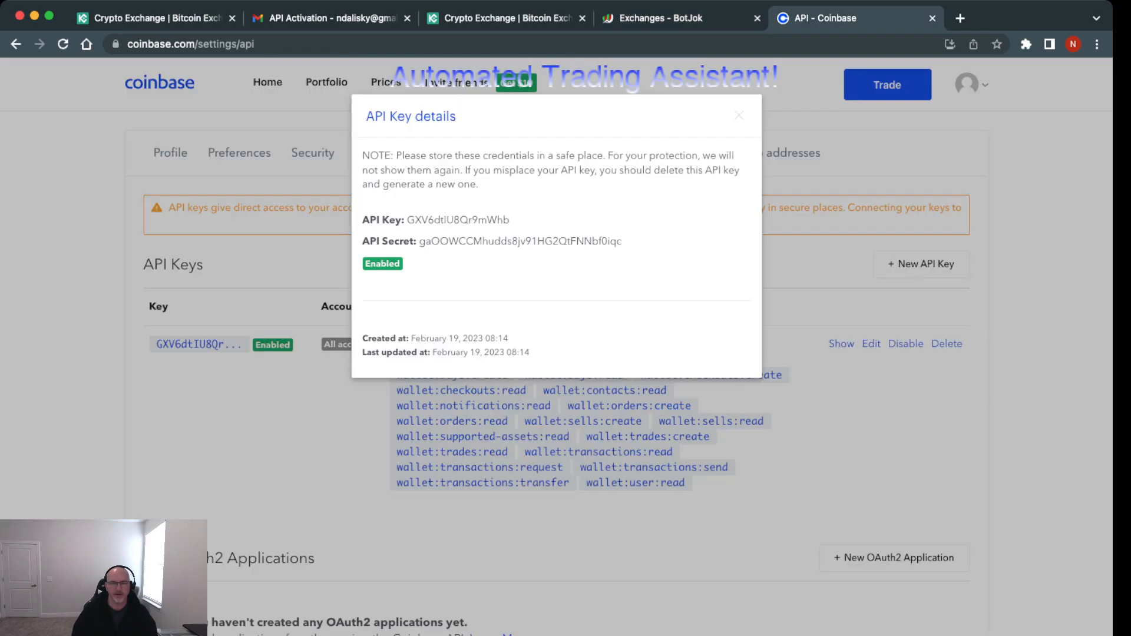
left_click_drag(510, 220, 407, 220)
key("super+c")
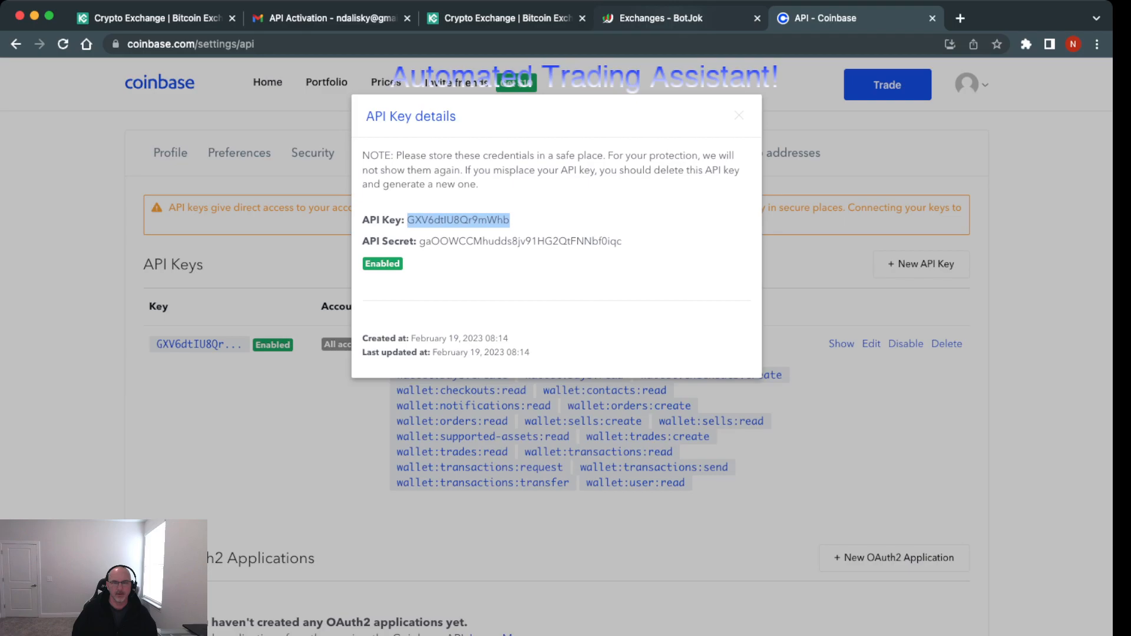
left_click(678, 17)
key("super+v")
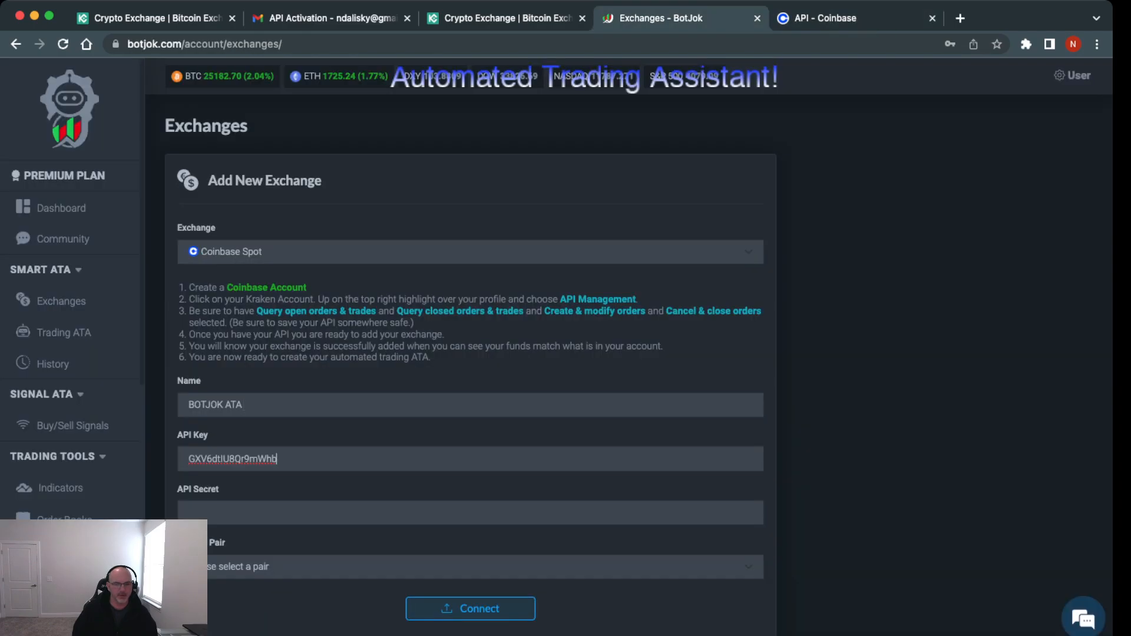
- Copy the API secret from the Coinbase key details and paste it into BotJok's API Secret field
left_click(820, 17)
left_click_drag(624, 241, 419, 241)
key("super+c")
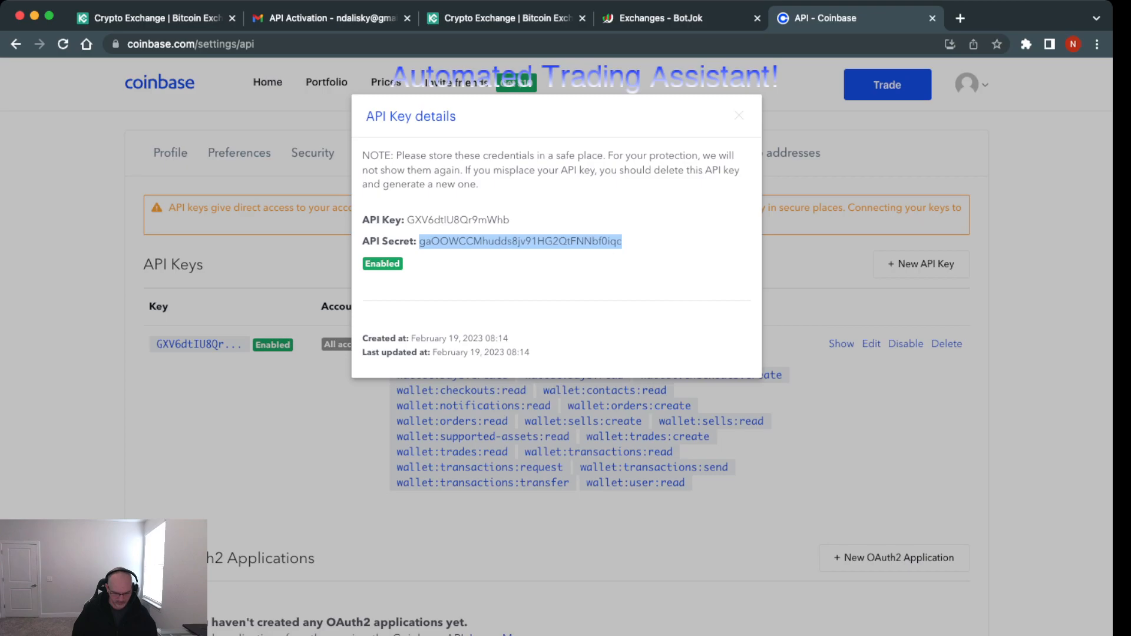
left_click(669, 18)
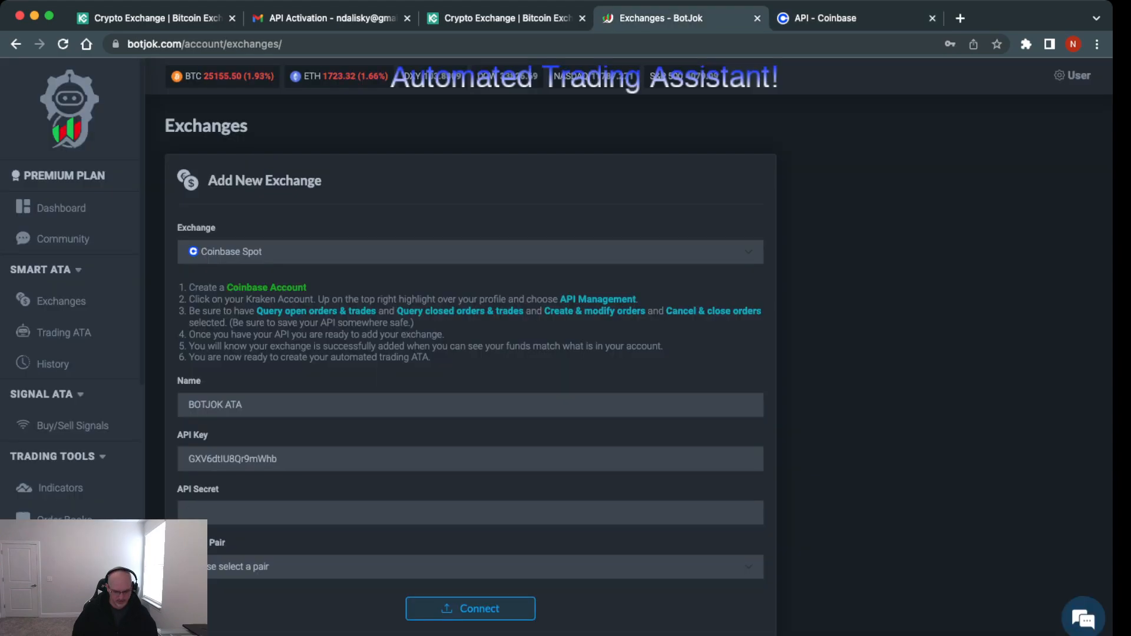
key("super+v")
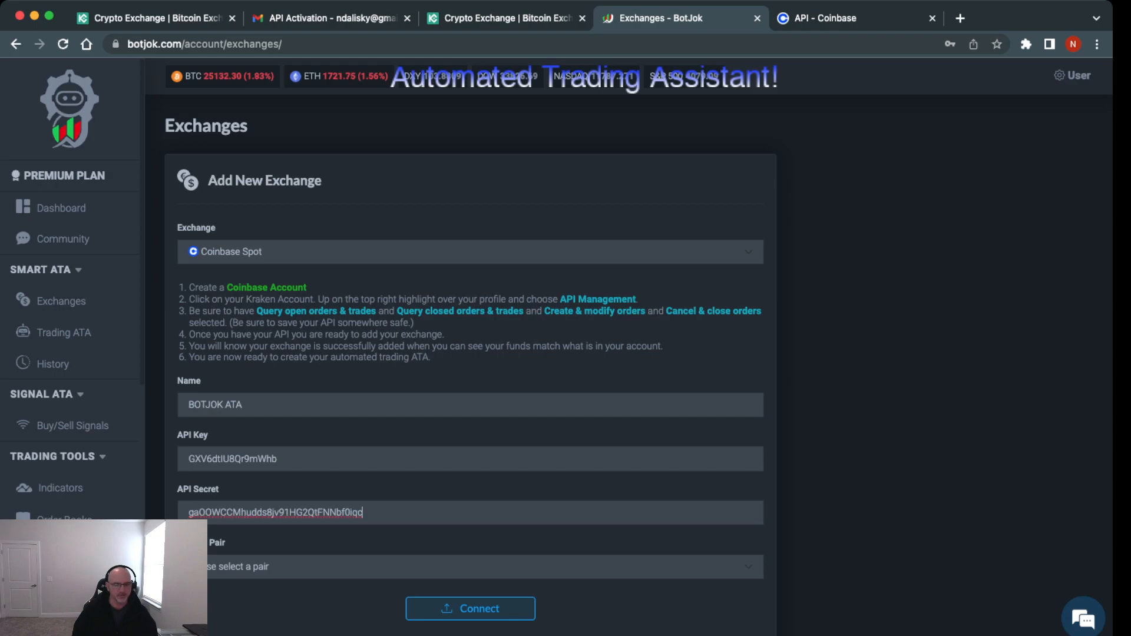
- Set the trading pair to USDT and connect the Coinbase Spot exchange
scroll(638, 368, "down", 1)
scroll(638, 368, "down", 1)
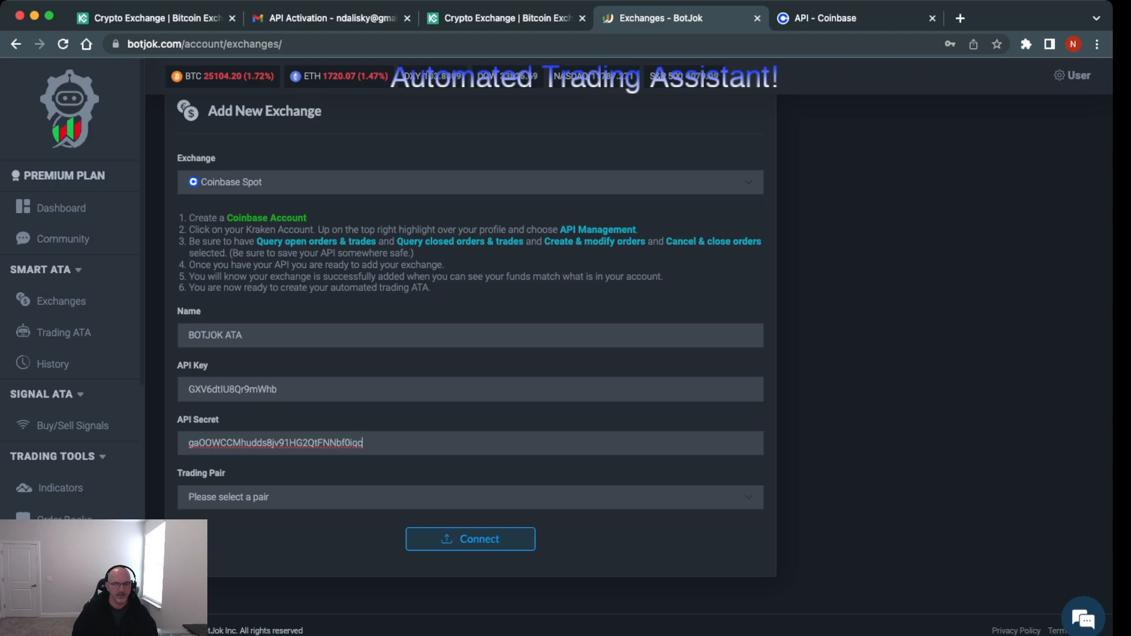
key("ctrl+Tab")
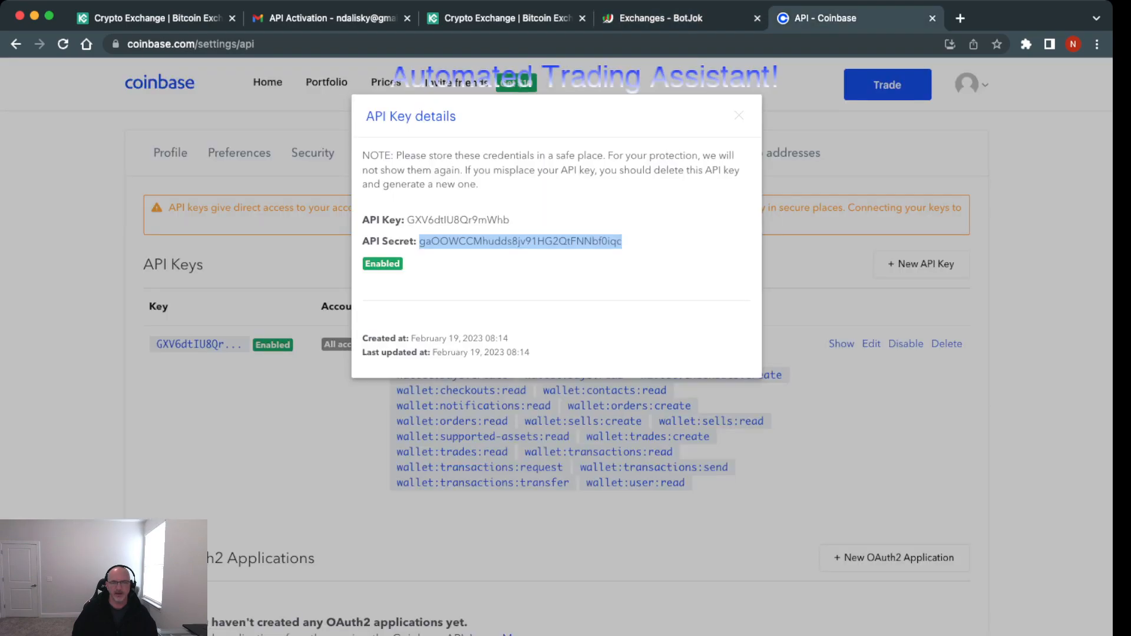
key("ctrl+shift+Tab")
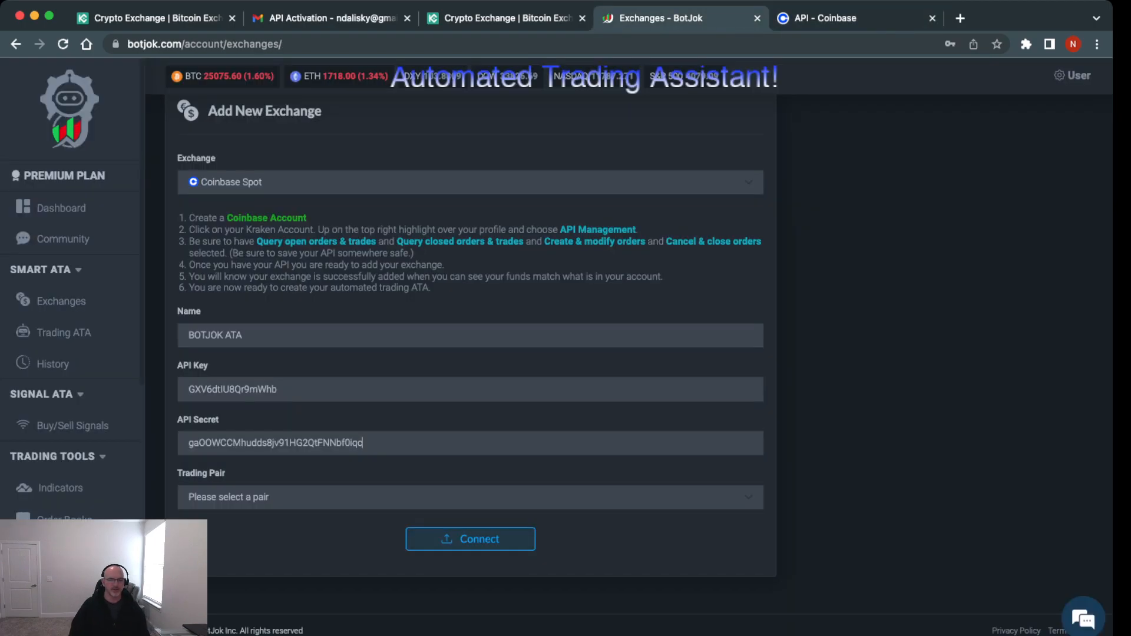
left_click(470, 497)
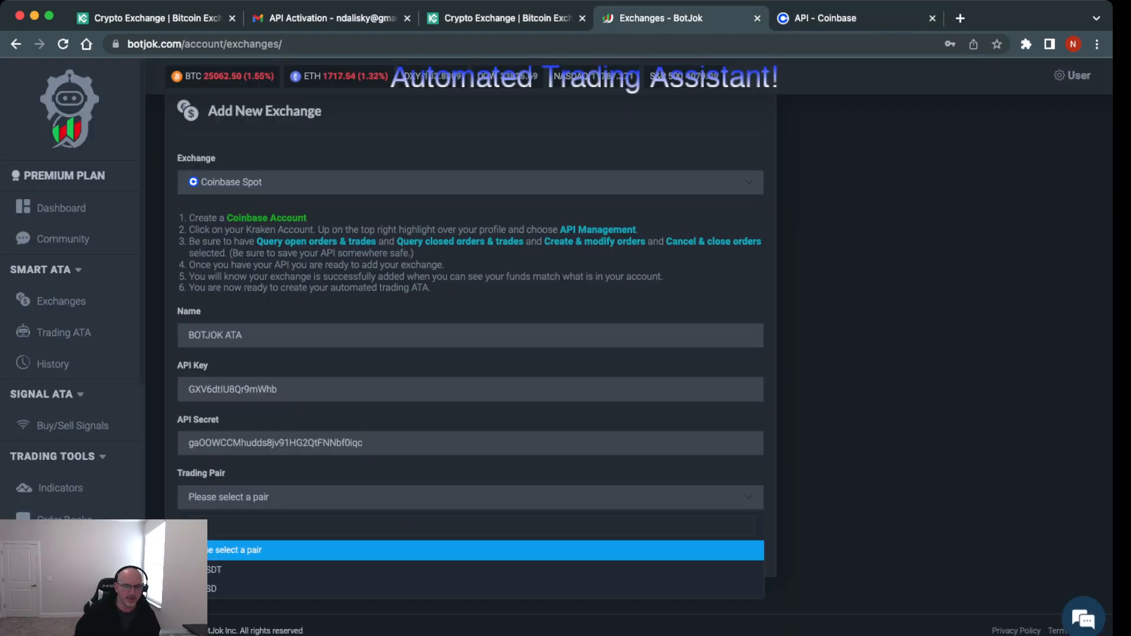
left_click(470, 570)
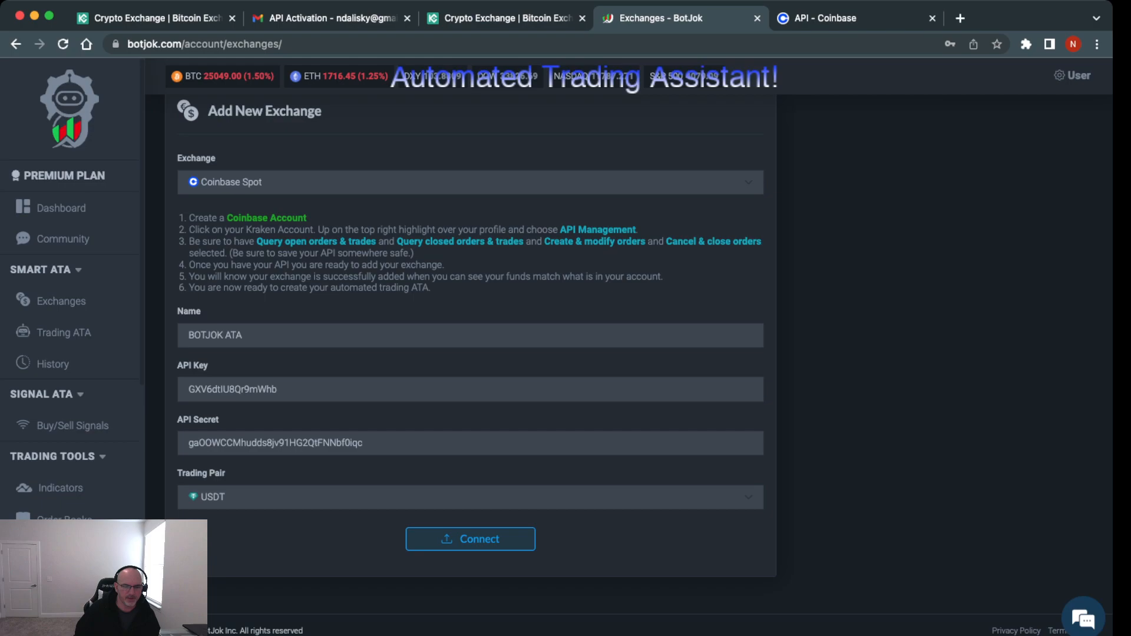
left_click(471, 539)
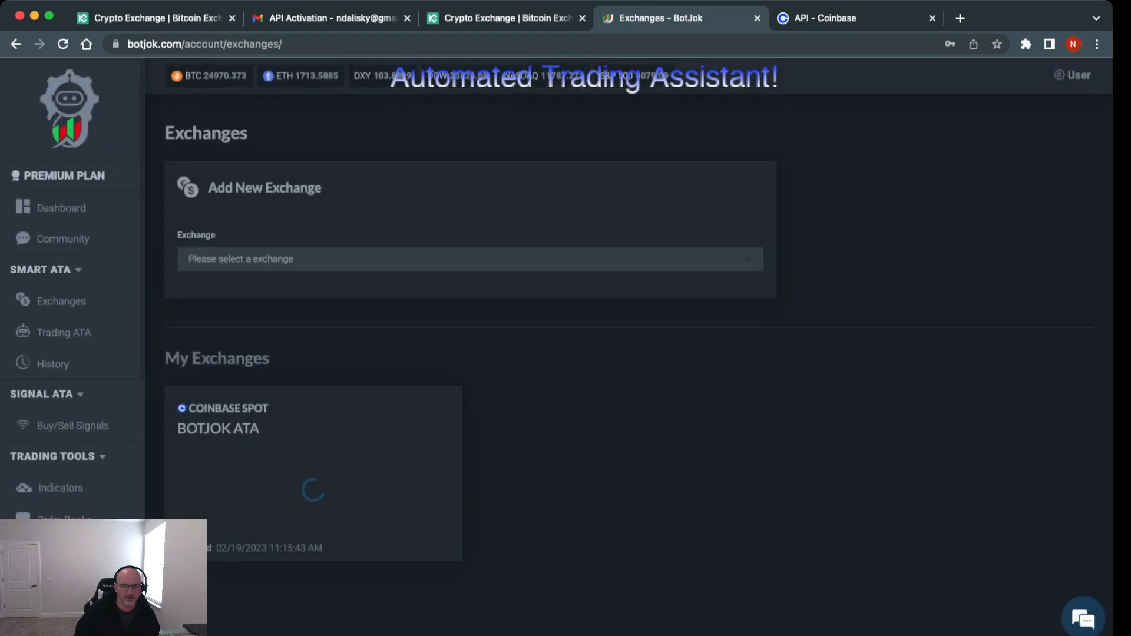
- Check the balance and balance chart of the connected BOTJOK ATA Coinbase Spot exchange
scroll(566, 353, "down", 3)
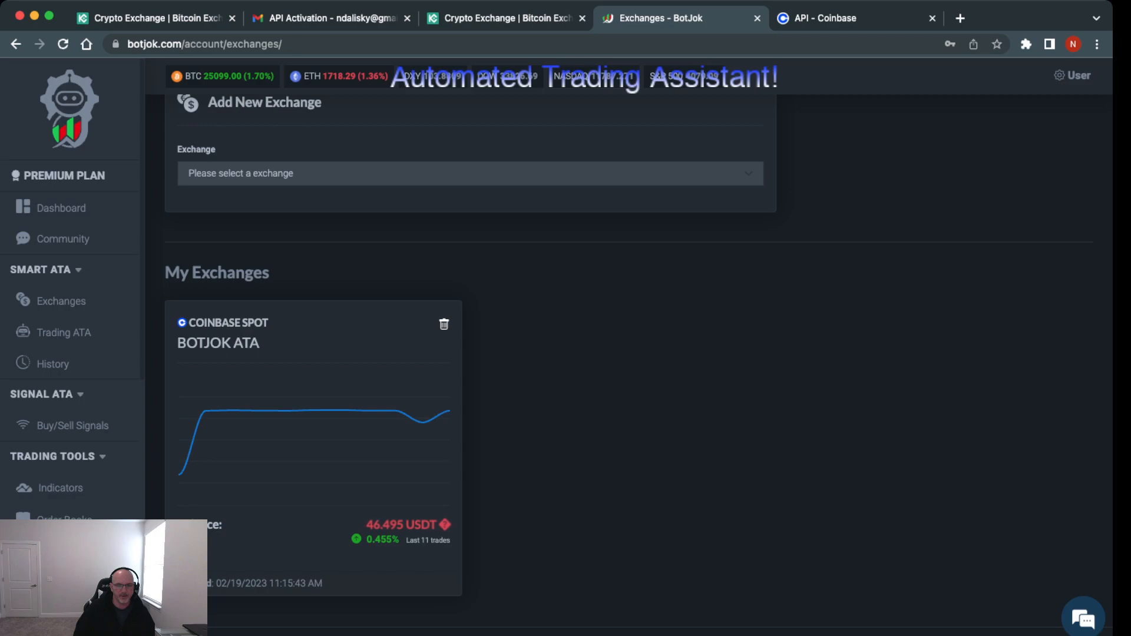
mouse_move(445, 524)
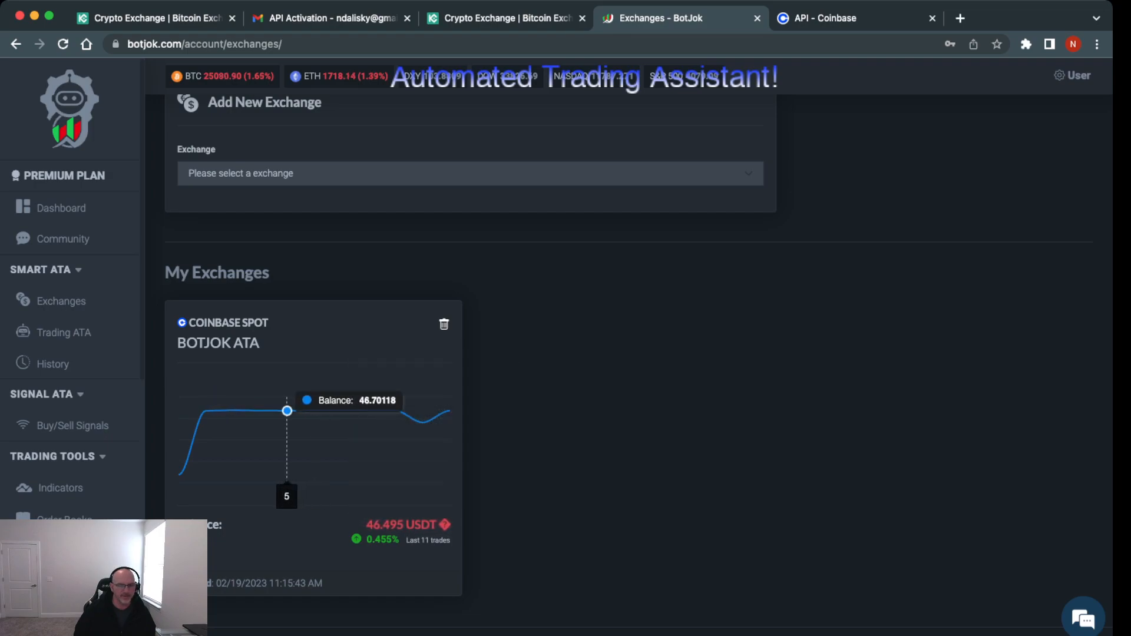
scroll(285, 412, "down", 1)
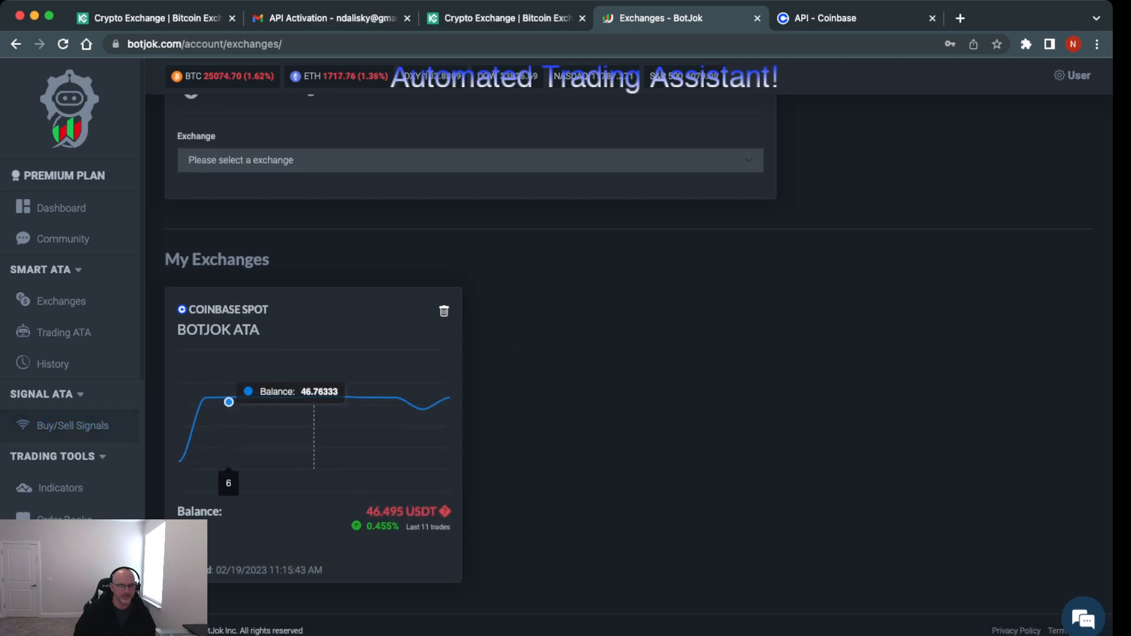
- Create a BOTJOK SPOT trading assistant on the BOTJOK ATA (USDT) exchange with all trading pairs at their default settings
left_click(63, 333)
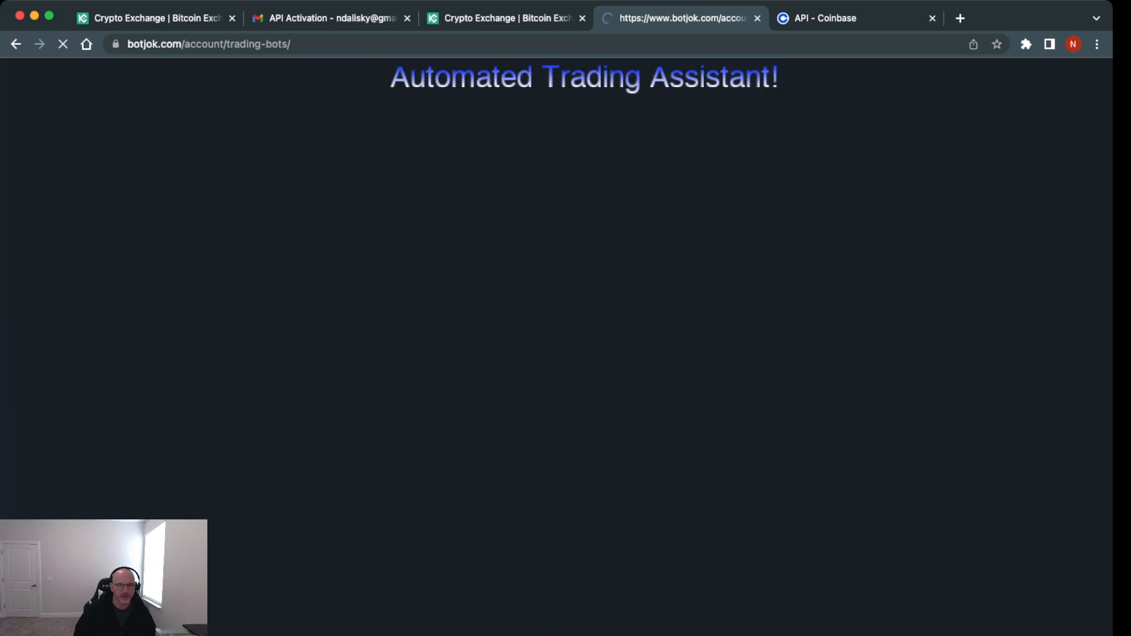
scroll(628, 348, "down", 3)
scroll(981, 481, "down", 15)
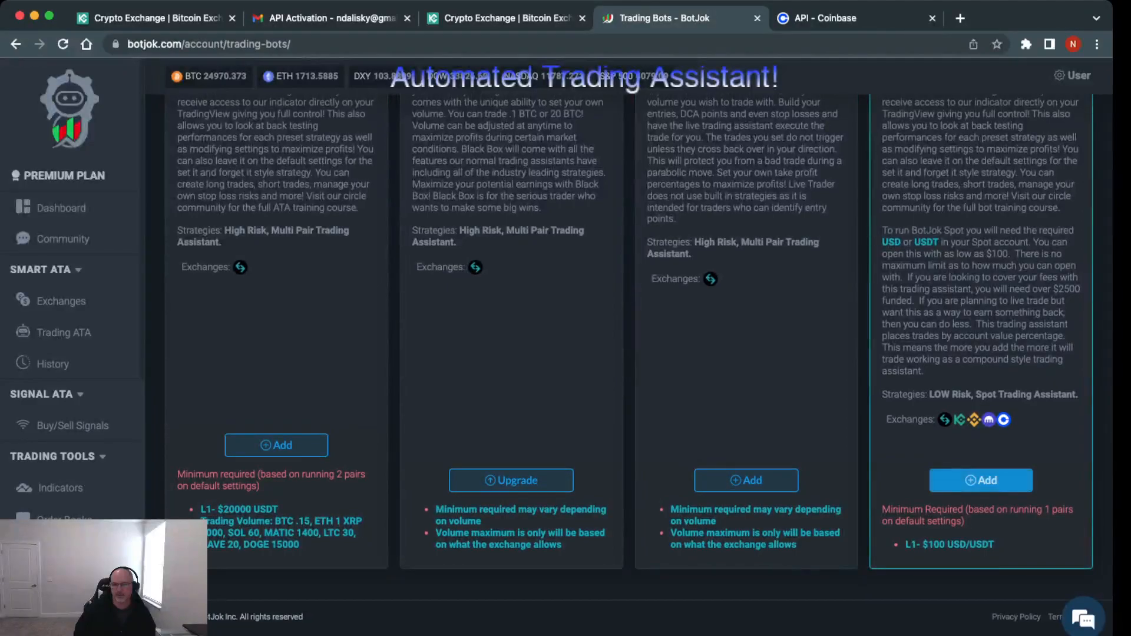
left_click(981, 480)
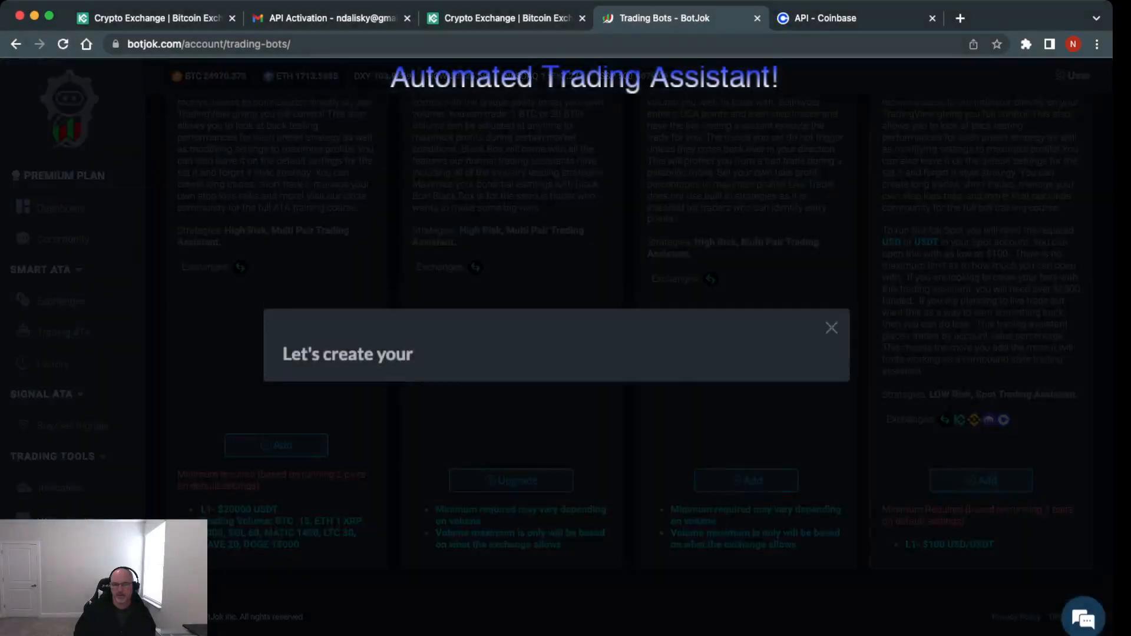
left_click(707, 383)
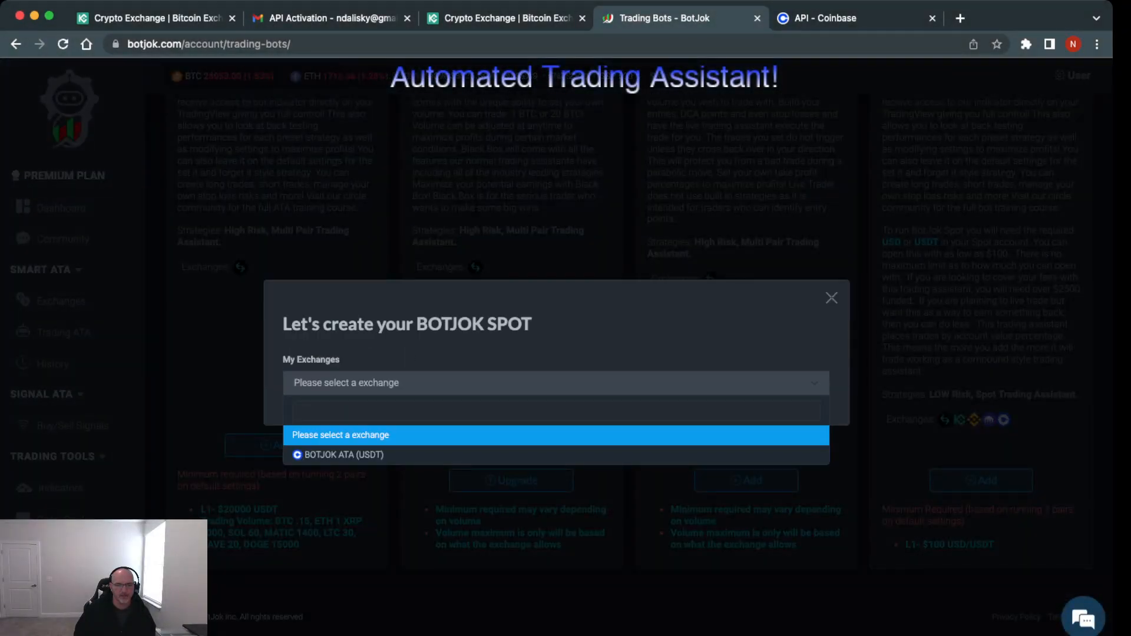
left_click(343, 455)
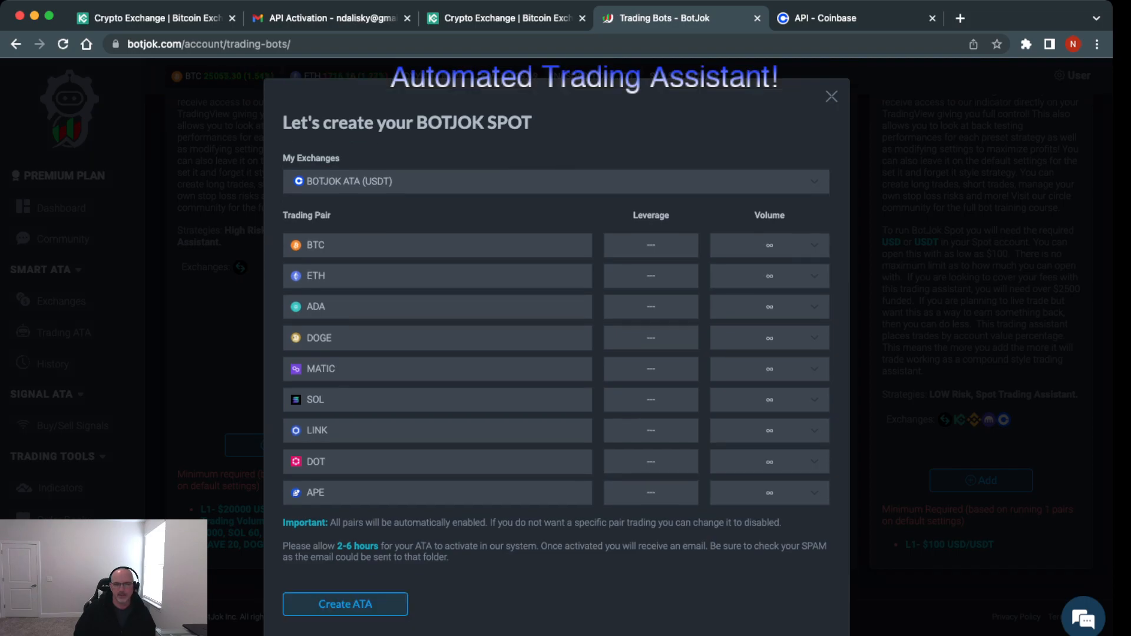
left_click(346, 604)
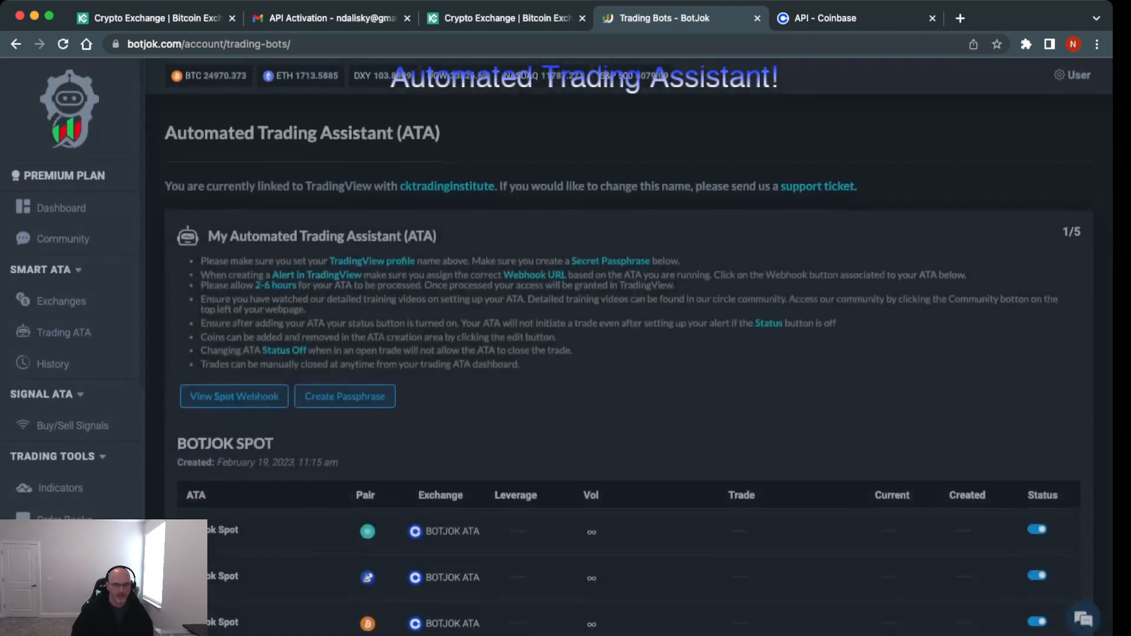
- Review the new BOTJOK SPOT assistant's trading pairs, status switches and setup instructions
scroll(644, 353, "down", 5)
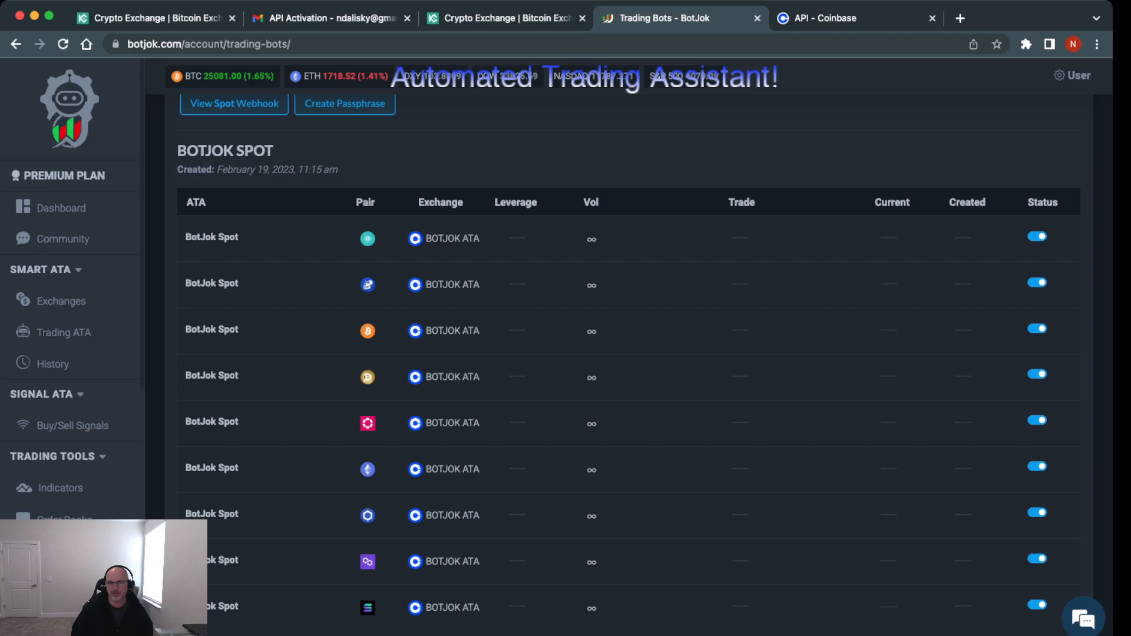
scroll(644, 353, "down", 1)
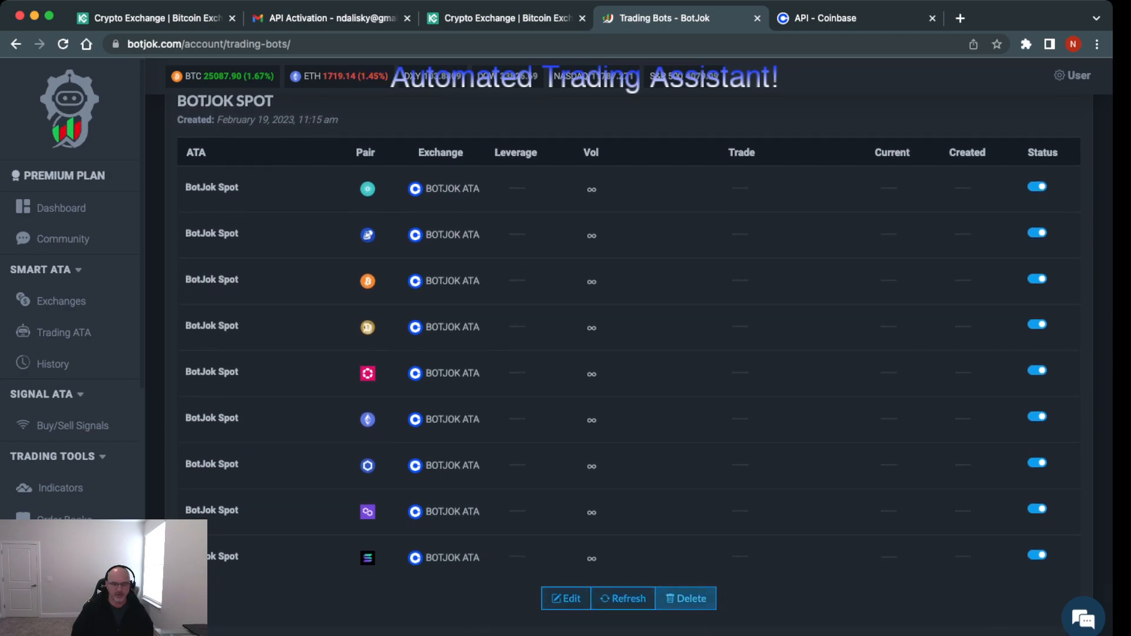
scroll(628, 366, "up", 1)
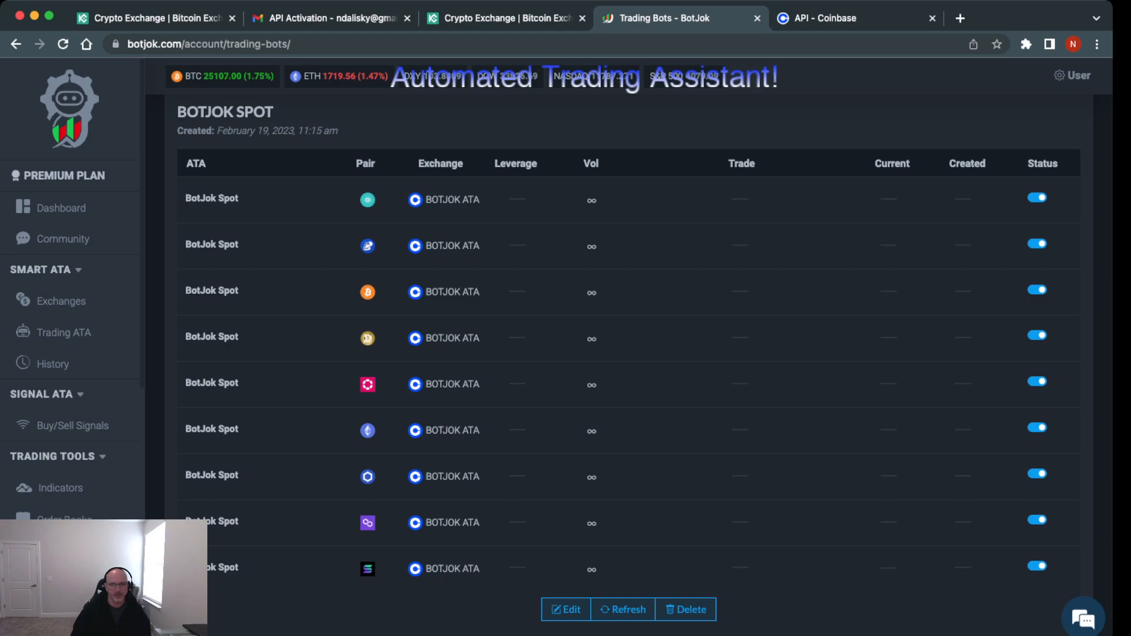
scroll(629, 353, "down", 1)
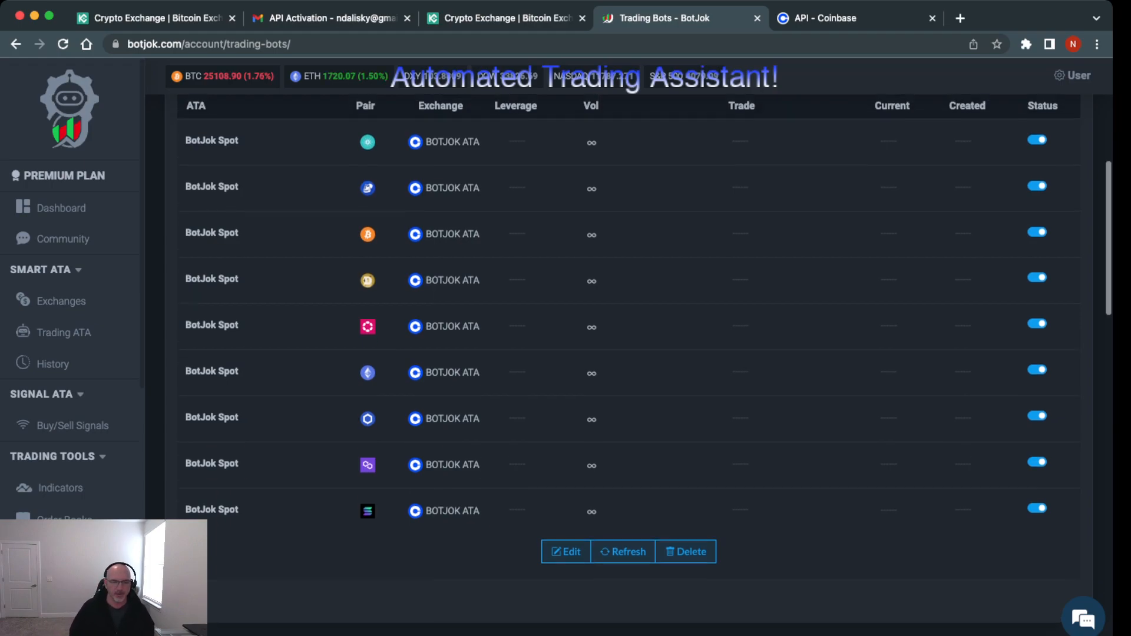
scroll(628, 354, "up", 3)
scroll(629, 353, "up", 2)
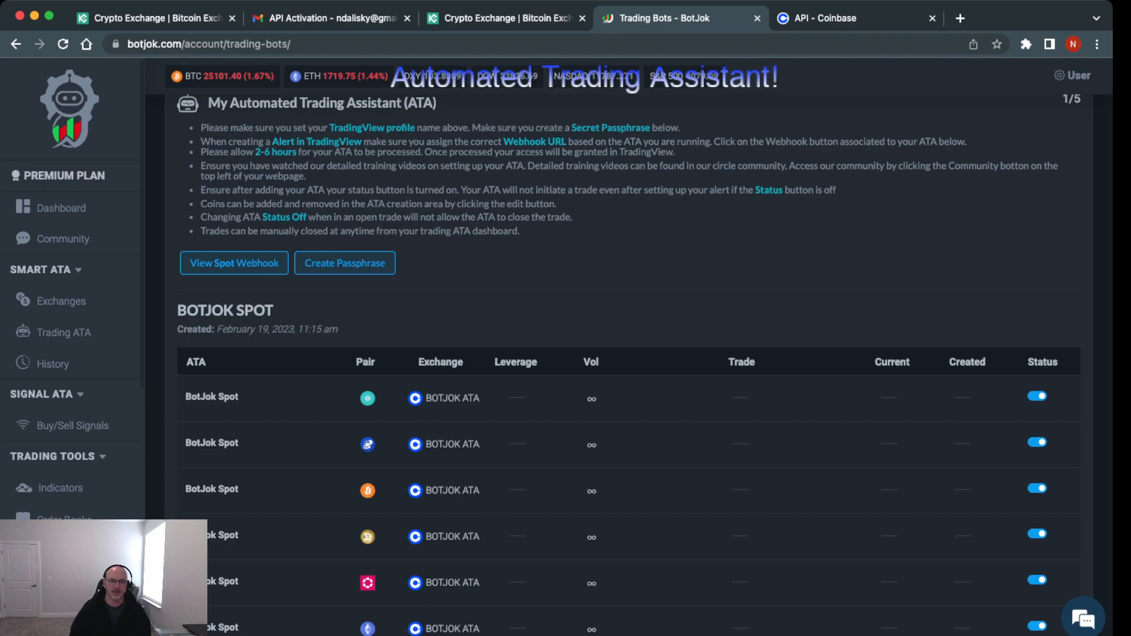
scroll(644, 365, "down", 3)
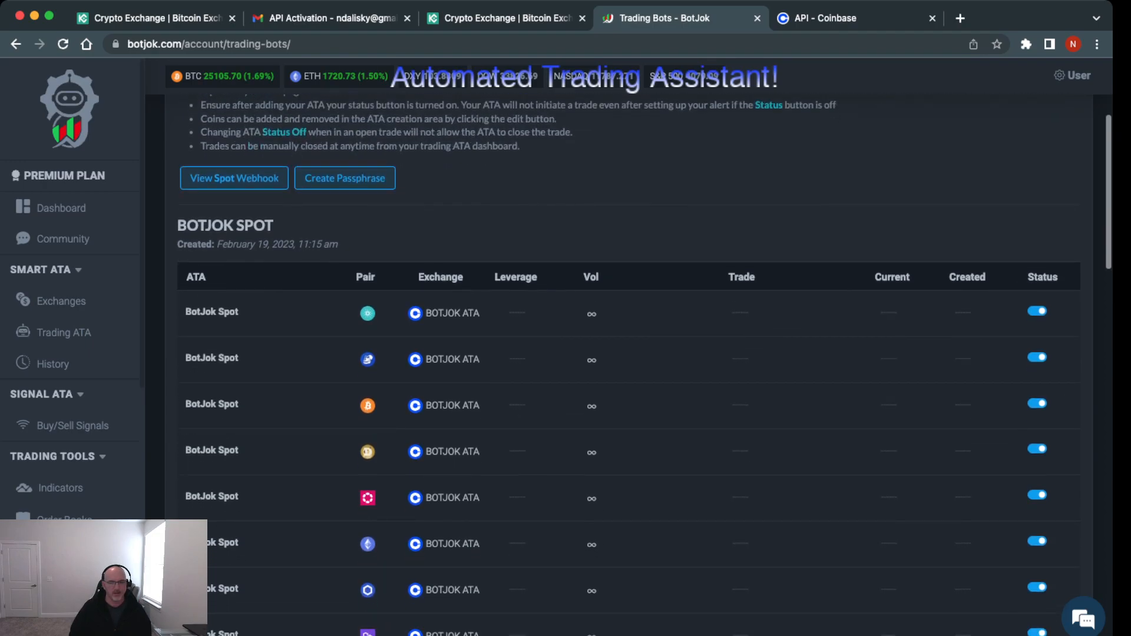
scroll(644, 365, "up", 2)
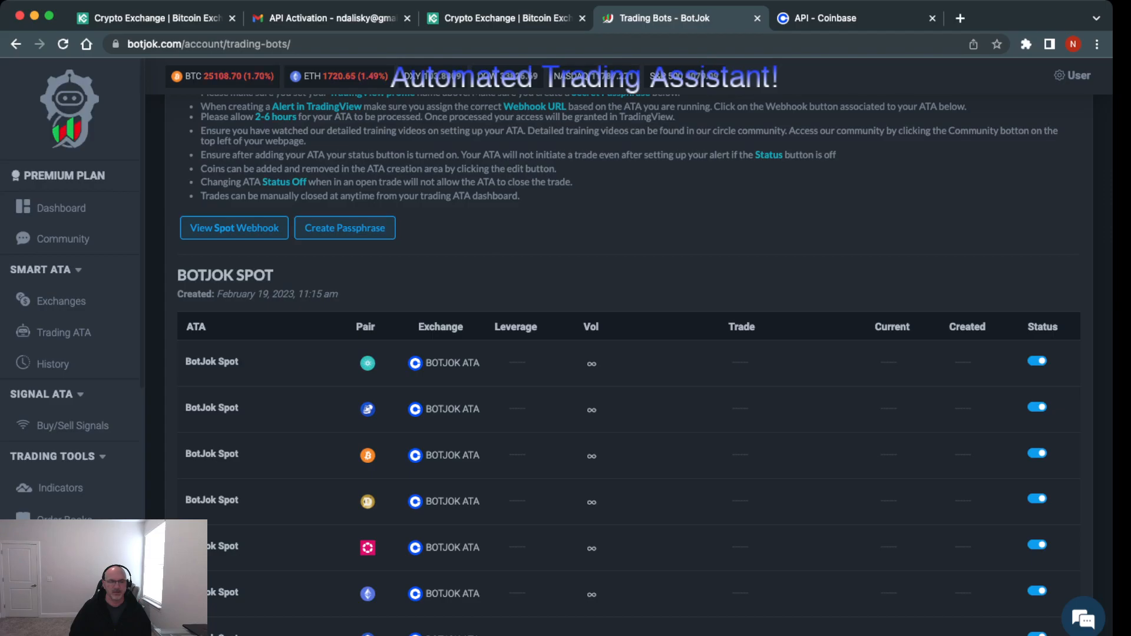
scroll(630, 358, "up", 4)
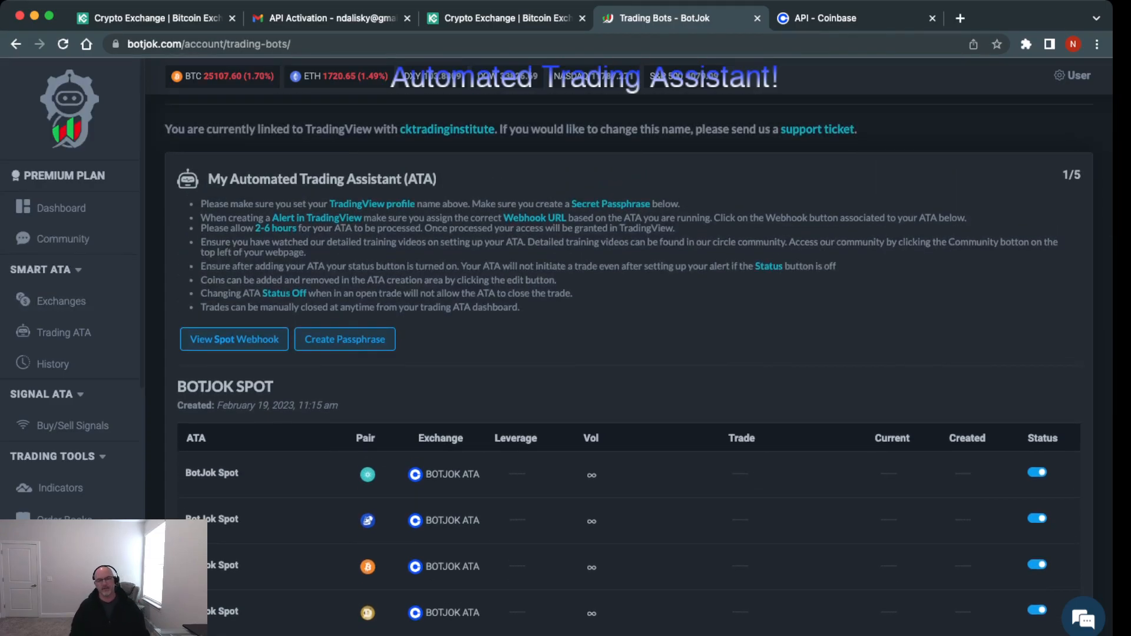